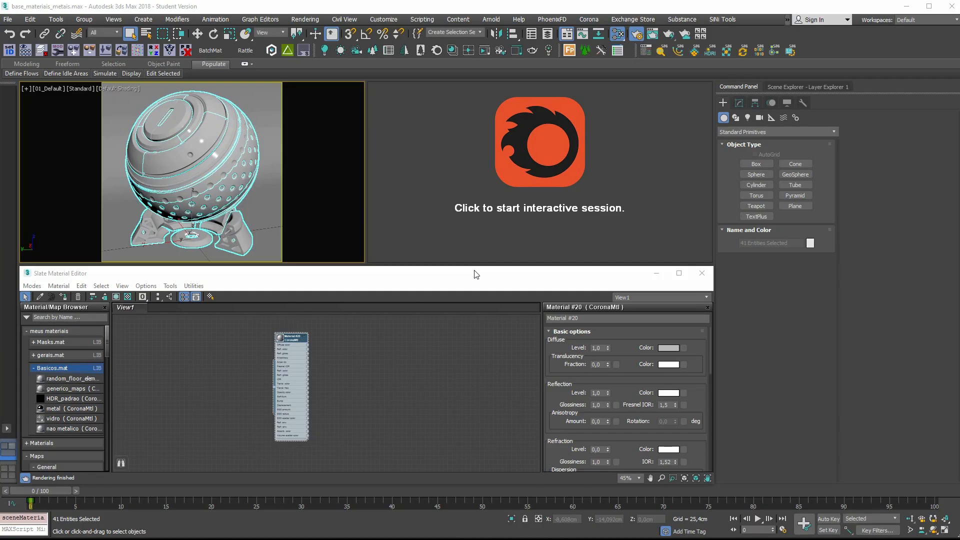
Bring up the chrome reference images and place them in the empty area beside the material editor.
{"action": "mouse_move", "coordinate": [247, 376]}
{"action": "left_mouse_down"}
{"action": "mouse_move", "coordinate": [247, 353]}
{"action": "mouse_move", "coordinate": [259, 379]}
{"action": "left_mouse_up"}
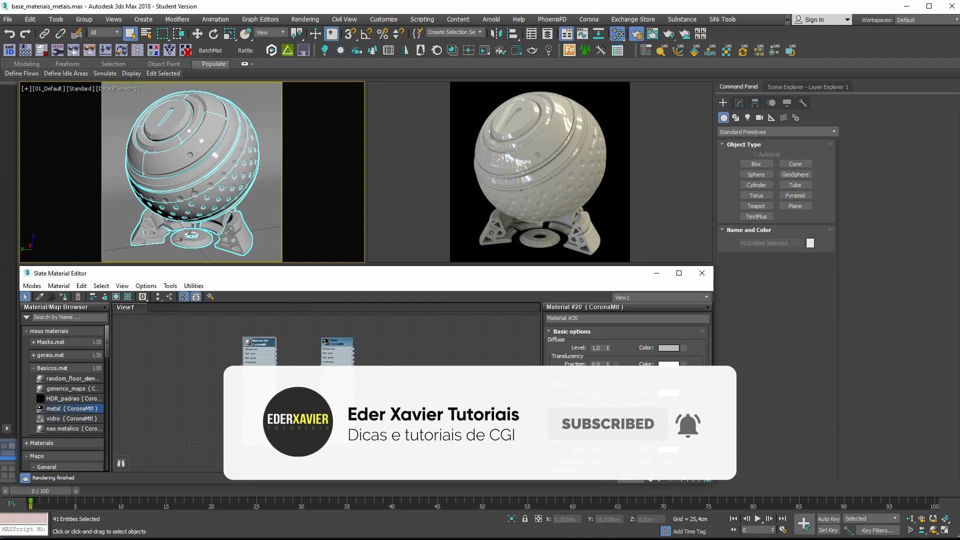
{"action": "key", "text": "alt+Tab"}
{"action": "scroll", "coordinate": [507, 333], "scroll_direction": "down", "scroll_amount": 3}
{"action": "middle_click_drag", "start_coordinate": [457, 348], "coordinate": [427, 350]}
{"action": "scroll", "coordinate": [460, 341], "scroll_direction": "up", "scroll_amount": 4}
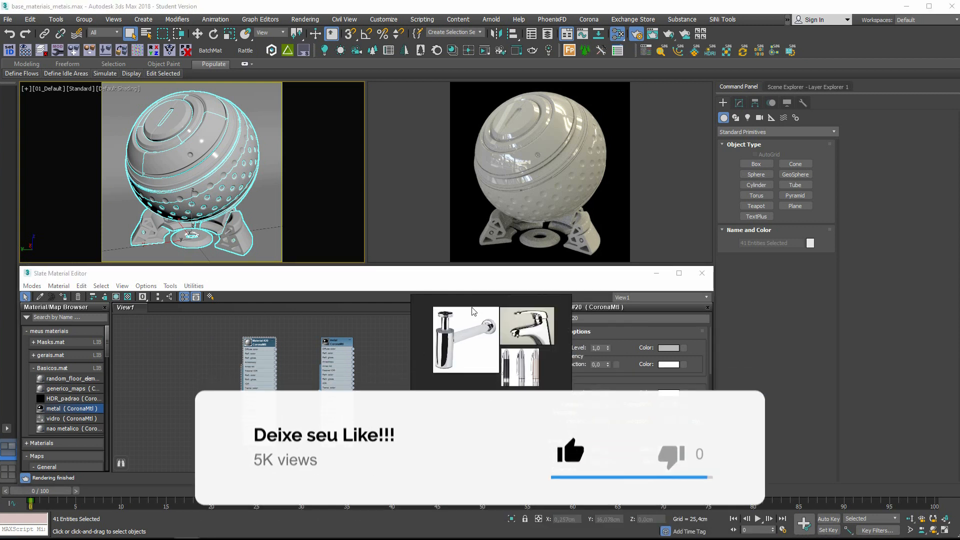
{"action": "left_click_drag", "start_coordinate": [474, 306], "coordinate": [785, 273]}
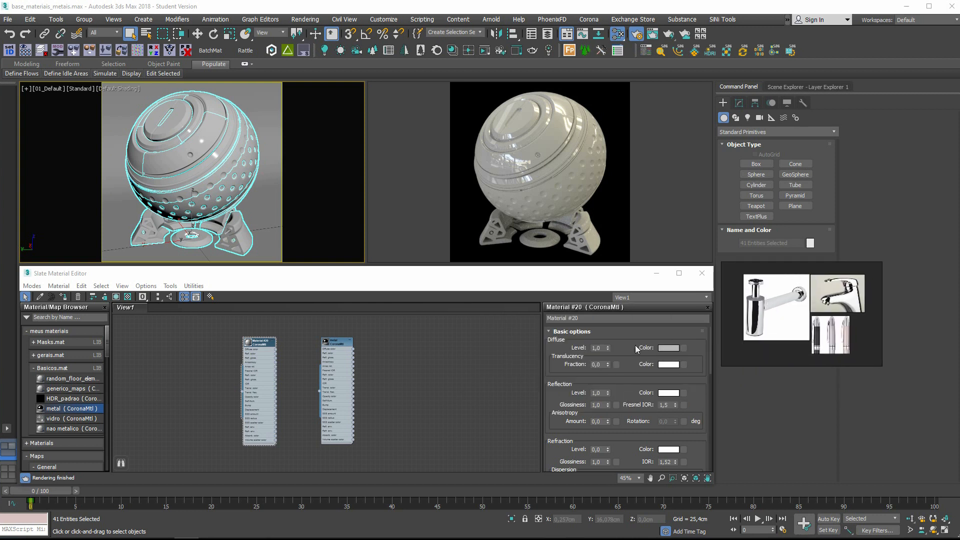
Delete the Material #20 node and assign the metal CoronaMtl to the selected shader ball.
{"action": "key", "text": "Delete"}
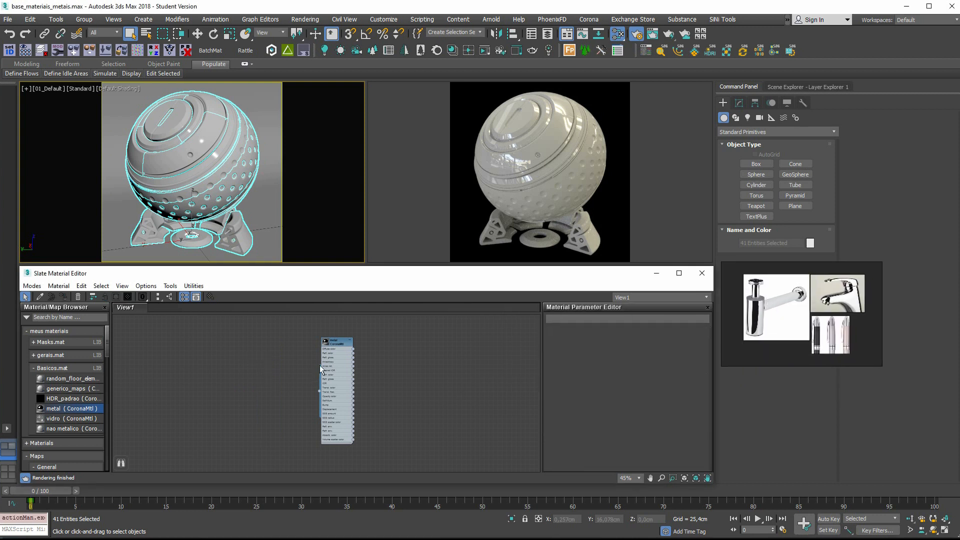
{"action": "left_click_drag", "start_coordinate": [334, 372], "coordinate": [296, 379]}
{"action": "scroll", "coordinate": [296, 380], "scroll_direction": "up", "scroll_amount": 3}
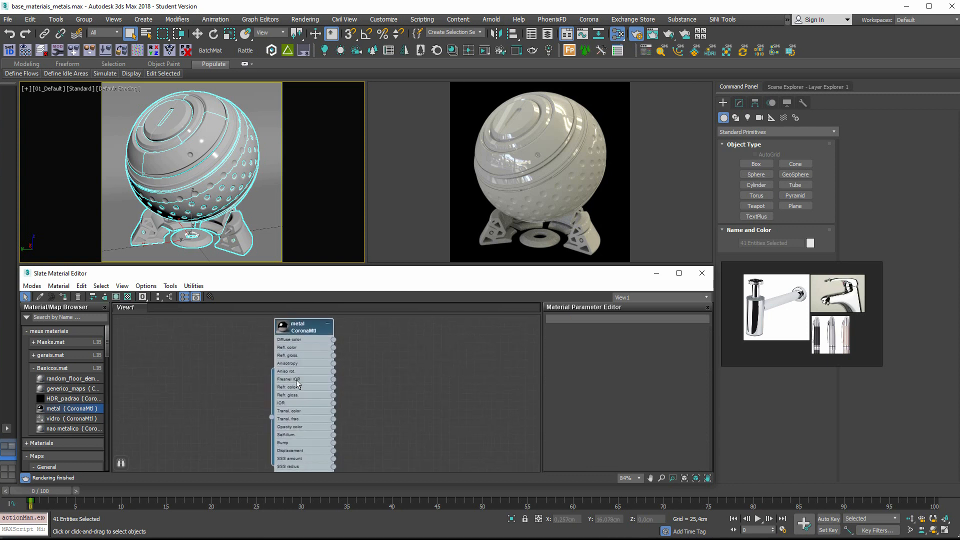
{"action": "scroll", "coordinate": [297, 374], "scroll_direction": "down", "scroll_amount": 2}
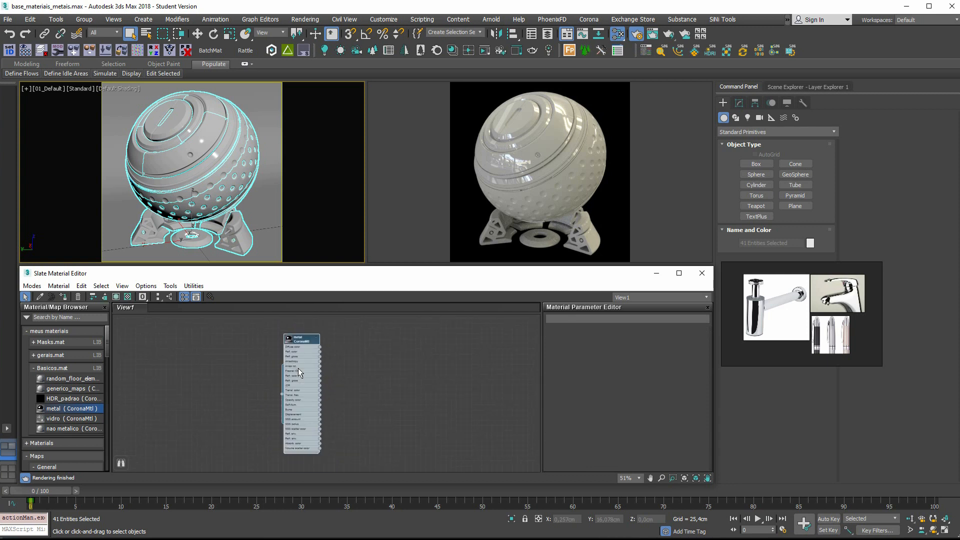
{"action": "double_click", "coordinate": [298, 368]}
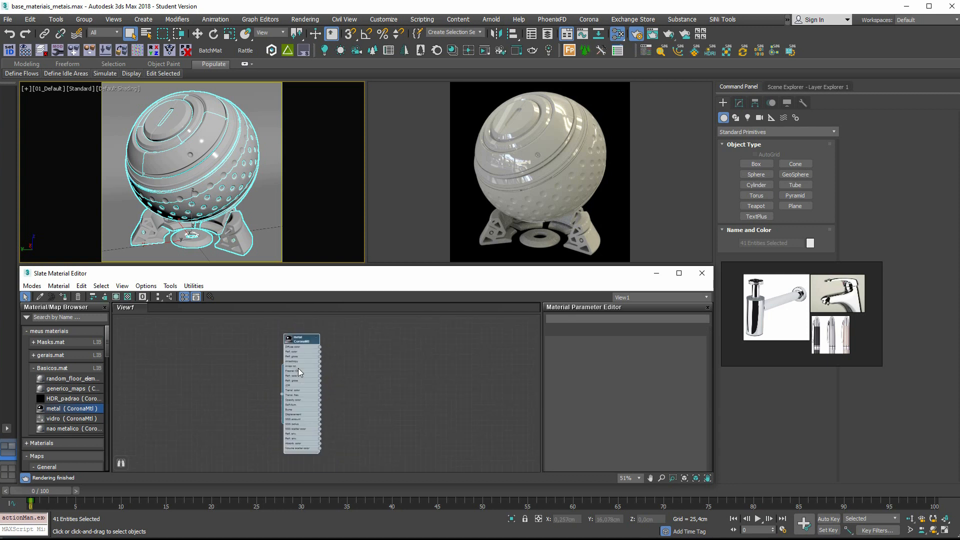
{"action": "left_click", "coordinate": [64, 297]}
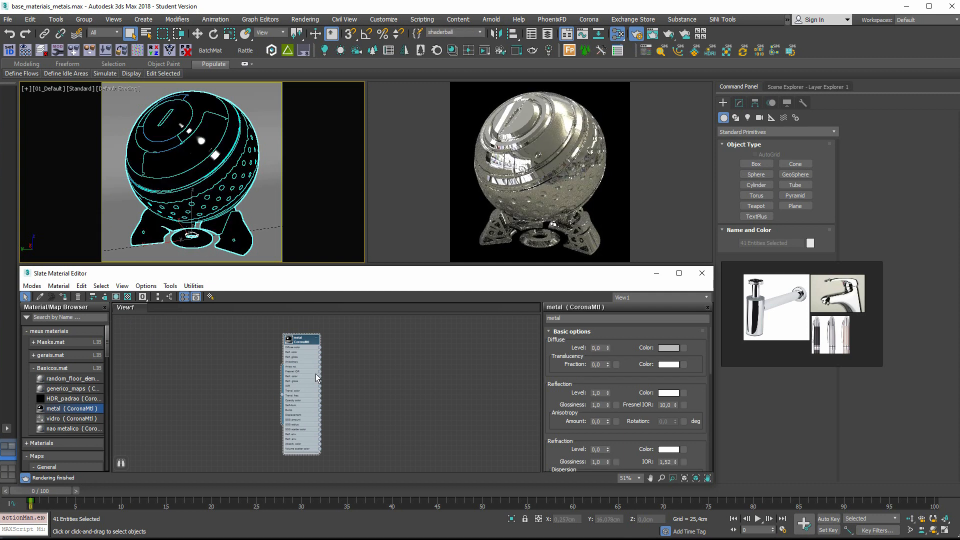
Move the chrome reference images next to the metal material node.
{"action": "left_click_drag", "start_coordinate": [785, 300], "coordinate": [434, 325]}
{"action": "right_click_drag", "start_coordinate": [434, 321], "coordinate": [422, 344]}
{"action": "mouse_move", "coordinate": [424, 357]}
{"action": "middle_mouse_down"}
{"action": "mouse_move", "coordinate": [421, 368]}
{"action": "mouse_move", "coordinate": [419, 360]}
{"action": "middle_mouse_up"}
{"action": "scroll", "coordinate": [422, 367], "scroll_direction": "up", "scroll_amount": 2}
{"action": "scroll", "coordinate": [434, 357], "scroll_direction": "down", "scroll_amount": 2}
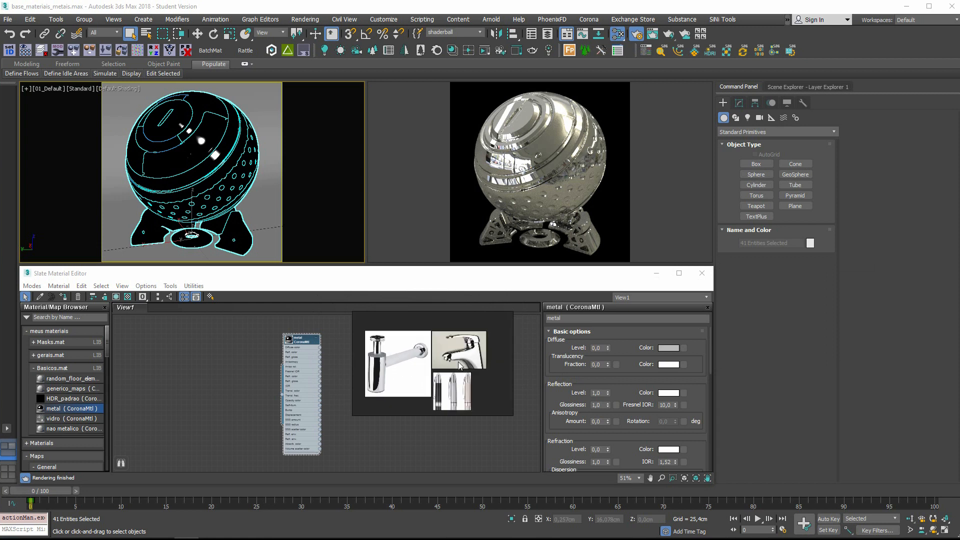
Examine the reflections on the pipe, wall flange and cylindrical body in the chrome siphon reference image.
{"action": "scroll", "coordinate": [441, 361], "scroll_direction": "up", "scroll_amount": 3}
{"action": "middle_click_drag", "start_coordinate": [419, 345], "coordinate": [475, 373]}
{"action": "scroll", "coordinate": [478, 337], "scroll_direction": "up", "scroll_amount": 3}
{"action": "scroll", "coordinate": [478, 334], "scroll_direction": "up", "scroll_amount": 2}
{"action": "scroll", "coordinate": [475, 374], "scroll_direction": "down", "scroll_amount": 2}
{"action": "scroll", "coordinate": [472, 372], "scroll_direction": "up", "scroll_amount": 2}
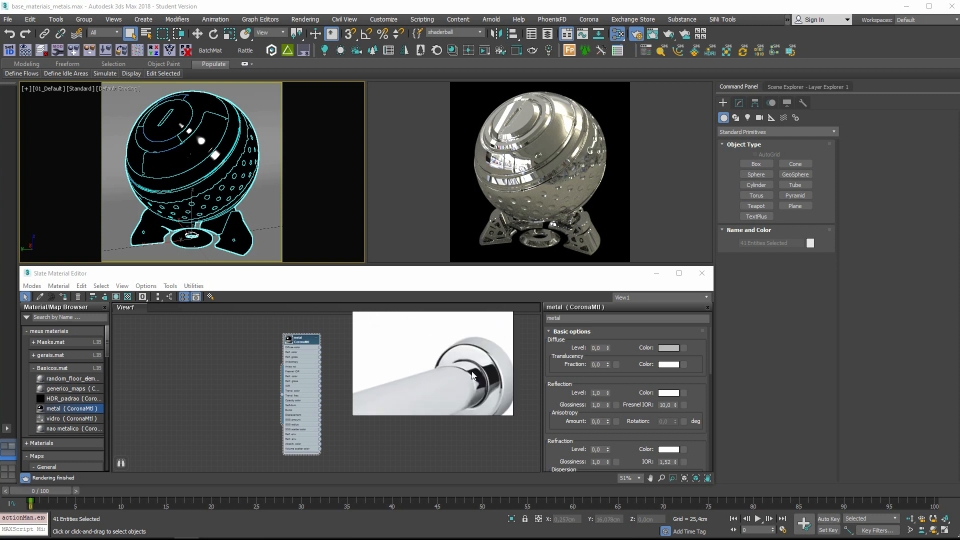
{"action": "scroll", "coordinate": [473, 375], "scroll_direction": "up", "scroll_amount": 1}
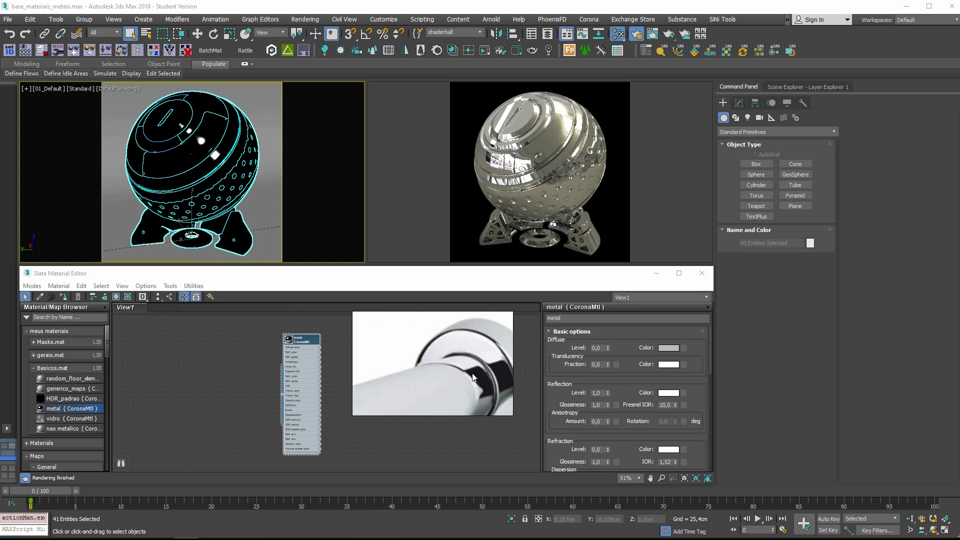
{"action": "scroll", "coordinate": [472, 373], "scroll_direction": "down", "scroll_amount": 3}
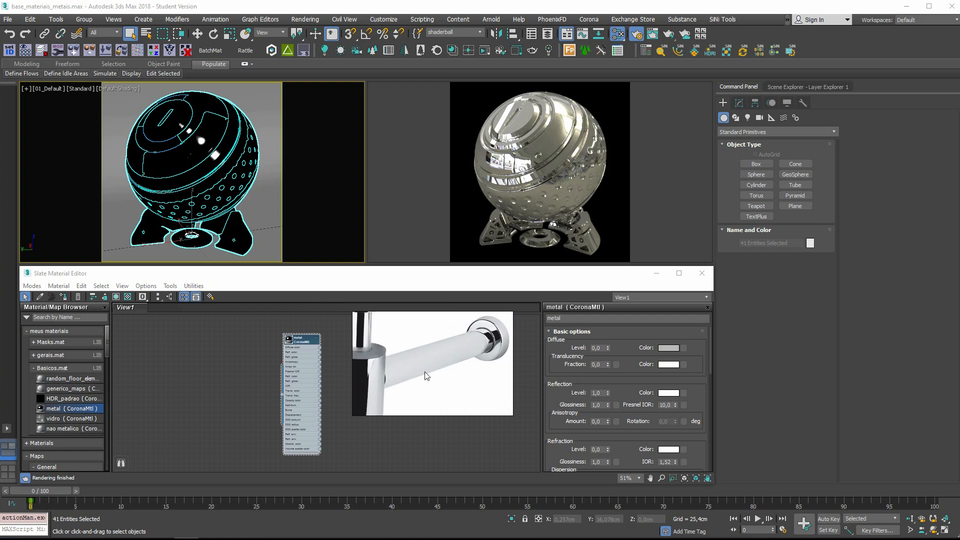
{"action": "scroll", "coordinate": [422, 352], "scroll_direction": "up", "scroll_amount": 3}
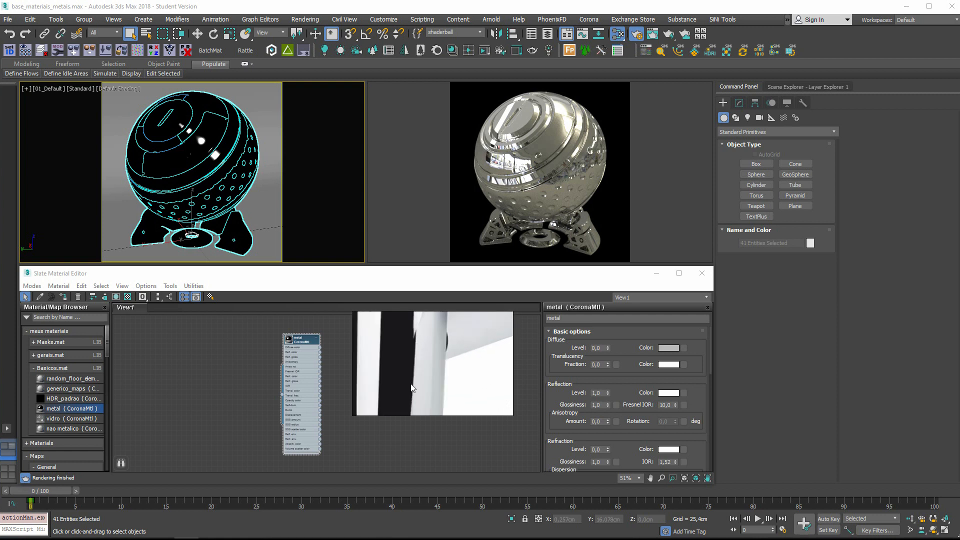
{"action": "scroll", "coordinate": [420, 345], "scroll_direction": "down", "scroll_amount": 3}
{"action": "scroll", "coordinate": [426, 345], "scroll_direction": "down", "scroll_amount": 2}
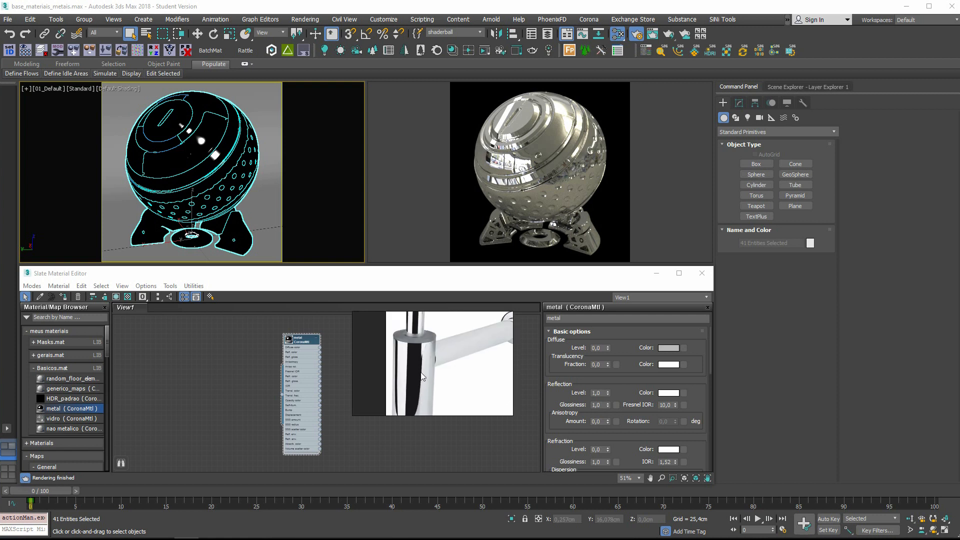
{"action": "scroll", "coordinate": [421, 407], "scroll_direction": "down", "scroll_amount": 1}
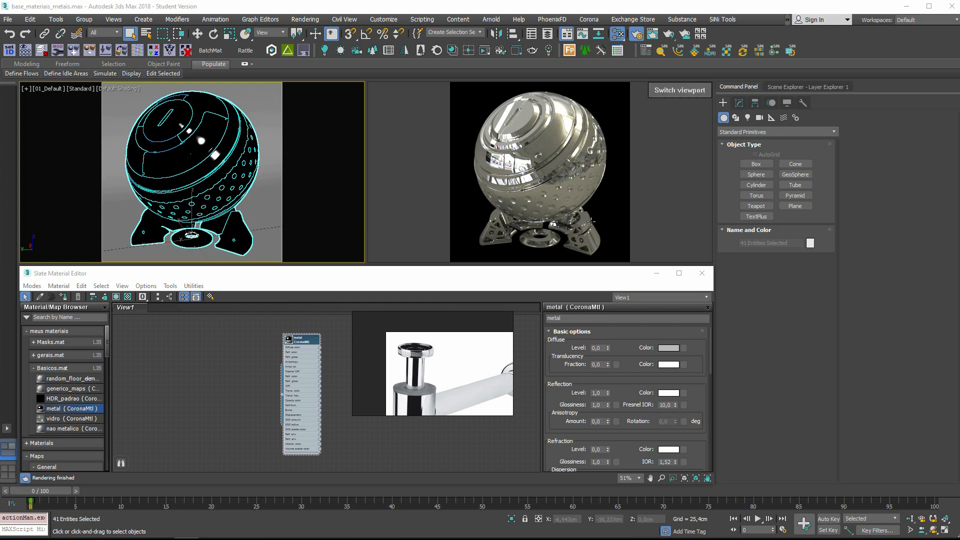
Inspect the metal shader ball's reflections up close in 2D Pan Zoom mode, and exit the mode.
{"action": "left_click", "coordinate": [27, 89]}
{"action": "left_click", "coordinate": [71, 217]}
{"action": "scroll", "coordinate": [137, 173], "scroll_direction": "up", "scroll_amount": 3}
{"action": "mouse_move", "coordinate": [134, 163]}
{"action": "middle_mouse_down"}
{"action": "mouse_move", "coordinate": [68, 199]}
{"action": "mouse_move", "coordinate": [144, 163]}
{"action": "middle_mouse_up"}
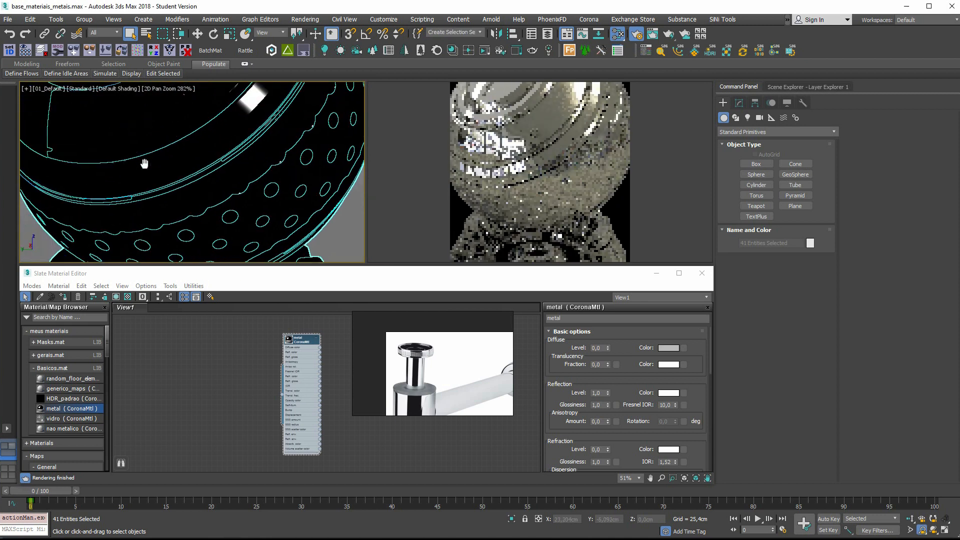
{"action": "scroll", "coordinate": [145, 163], "scroll_direction": "up", "scroll_amount": 2}
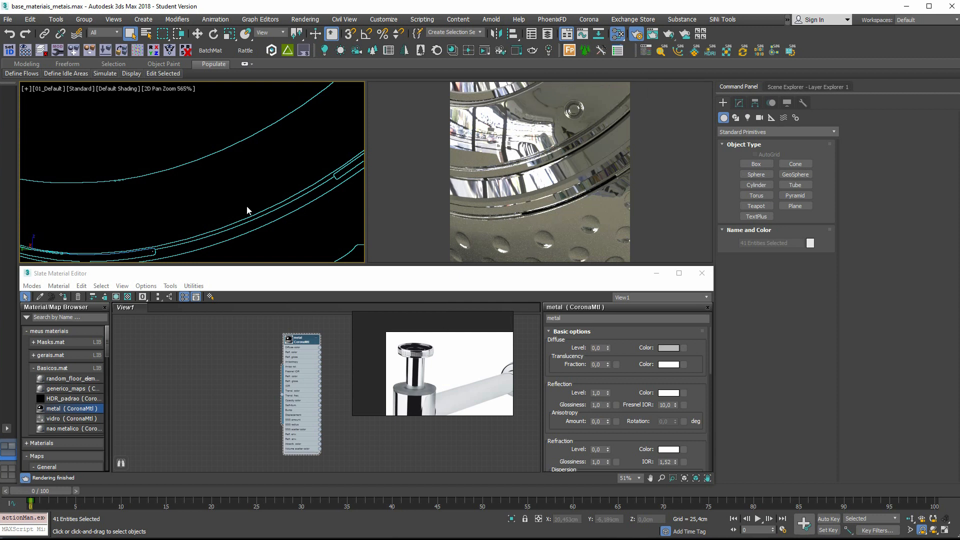
{"action": "left_click", "coordinate": [179, 90]}
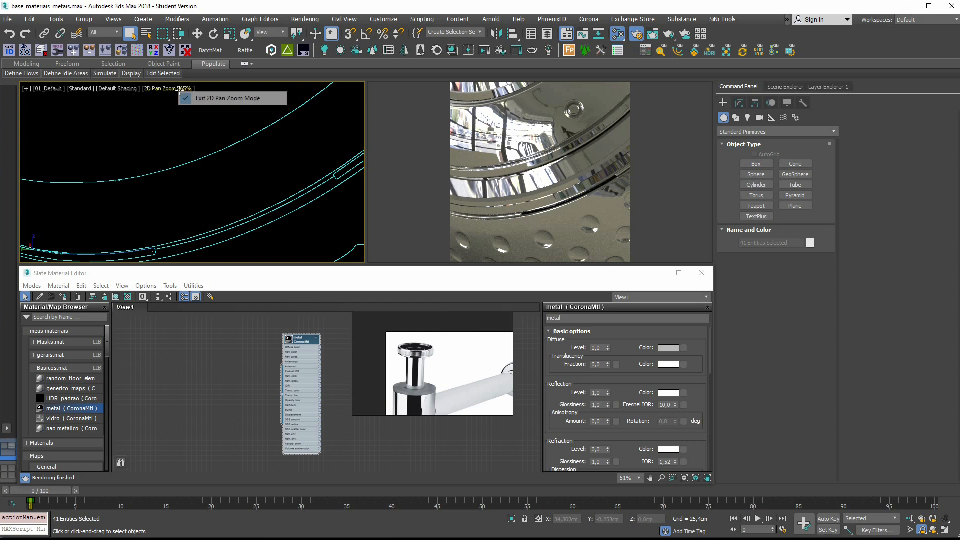
{"action": "left_click", "coordinate": [210, 99]}
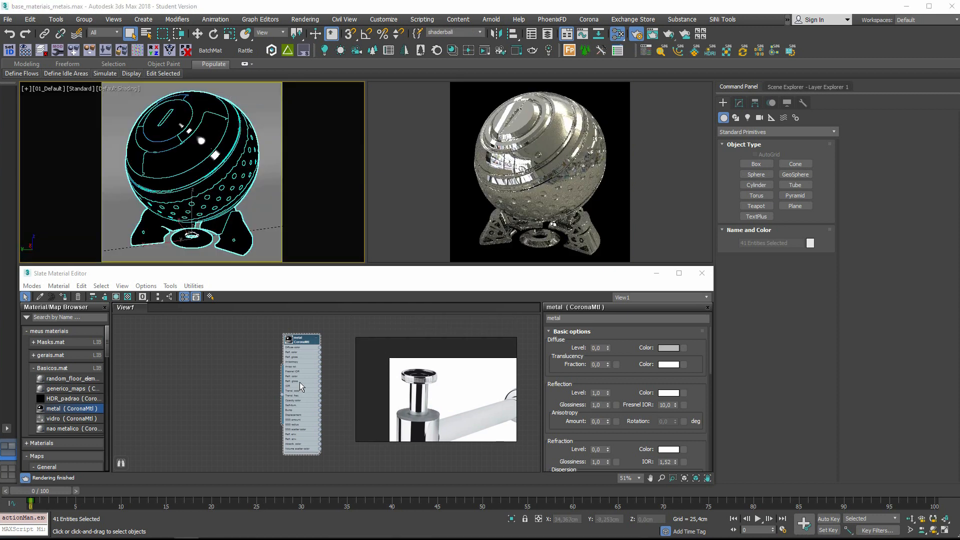
Set the reflection glossiness of the metal material to 0,98.
{"action": "scroll", "coordinate": [645, 380], "scroll_direction": "down", "scroll_amount": 1}
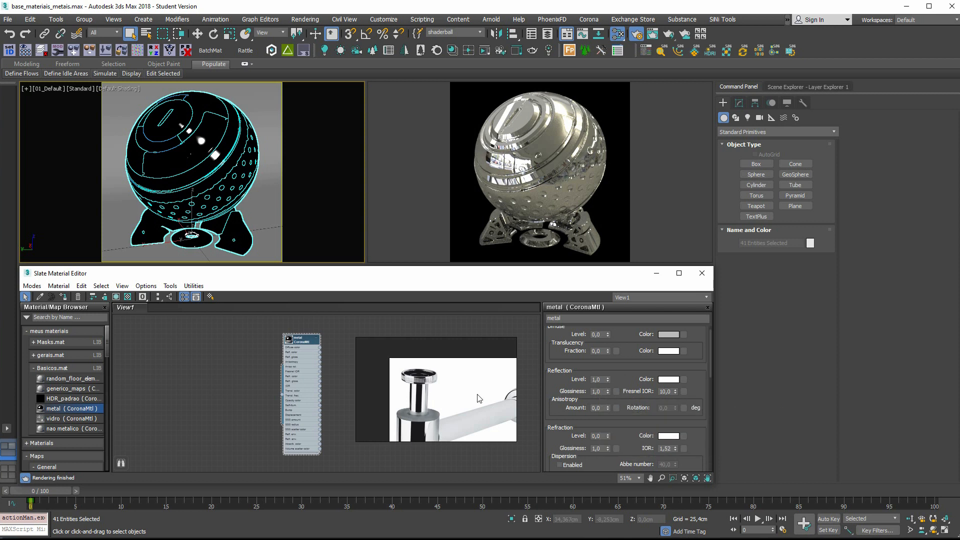
{"action": "double_click", "coordinate": [599, 391]}
{"action": "type", "text": "0,98"}
{"action": "key", "text": "Return"}
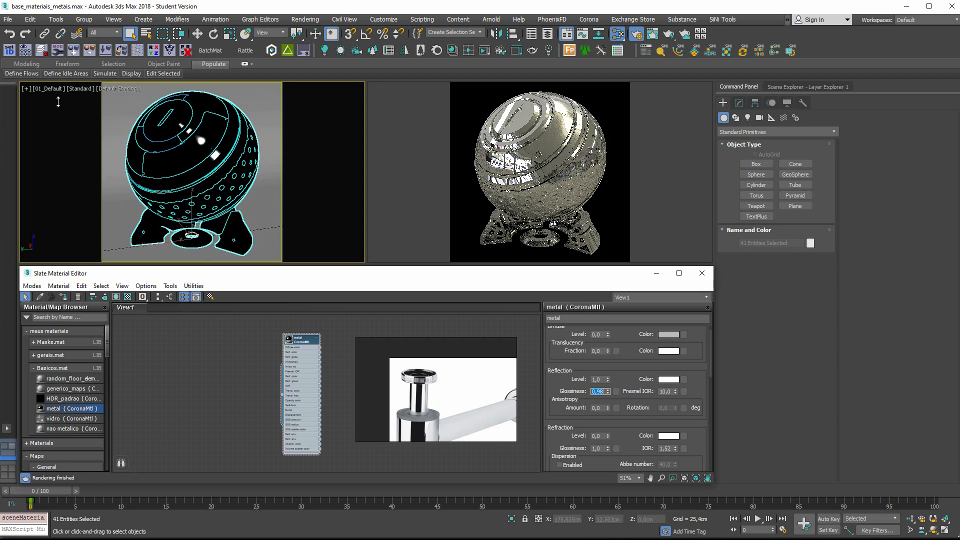
Examine the shader ball's blurred reflections up close in 2D Pan Zoom mode.
{"action": "left_click", "coordinate": [26, 88]}
{"action": "left_click", "coordinate": [107, 219]}
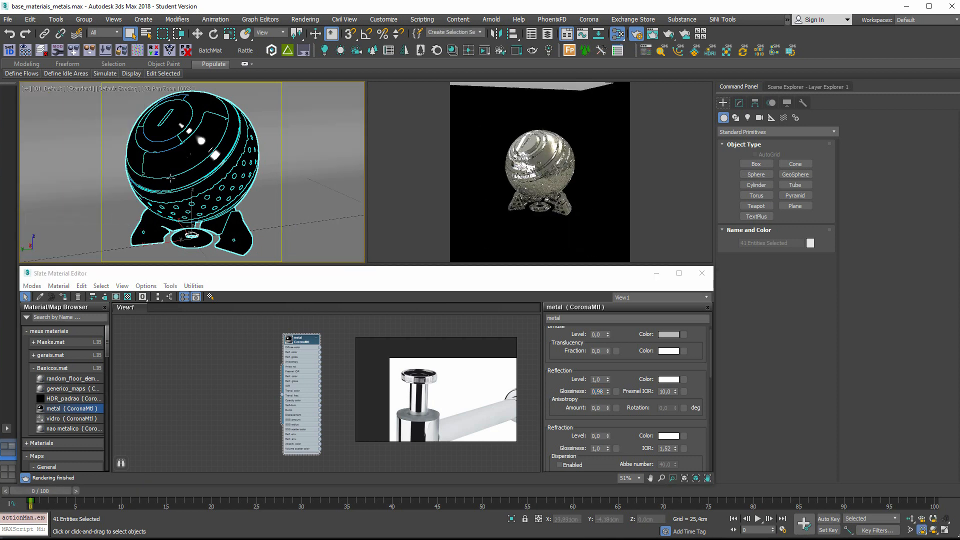
{"action": "scroll", "coordinate": [206, 195], "scroll_direction": "up", "scroll_amount": 8}
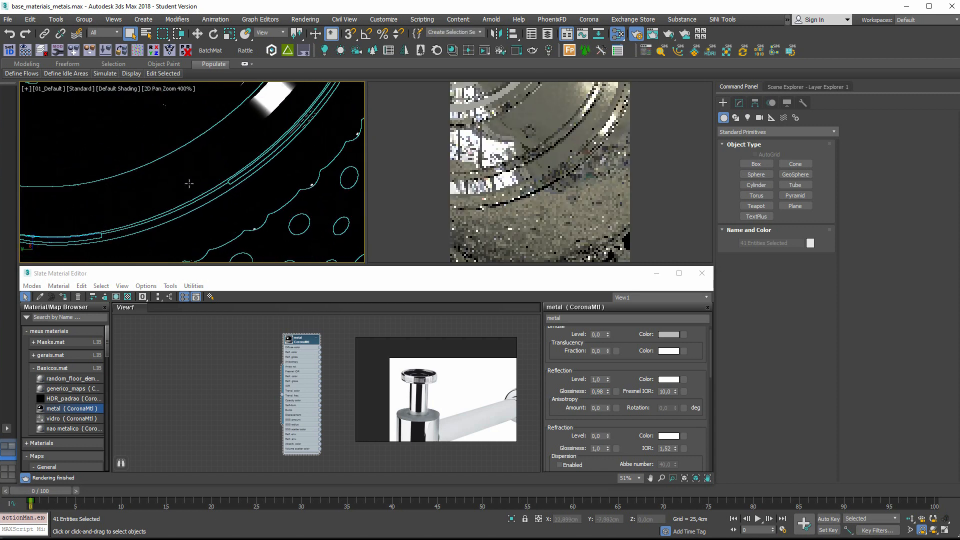
{"action": "scroll", "coordinate": [193, 198], "scroll_direction": "up", "scroll_amount": 2}
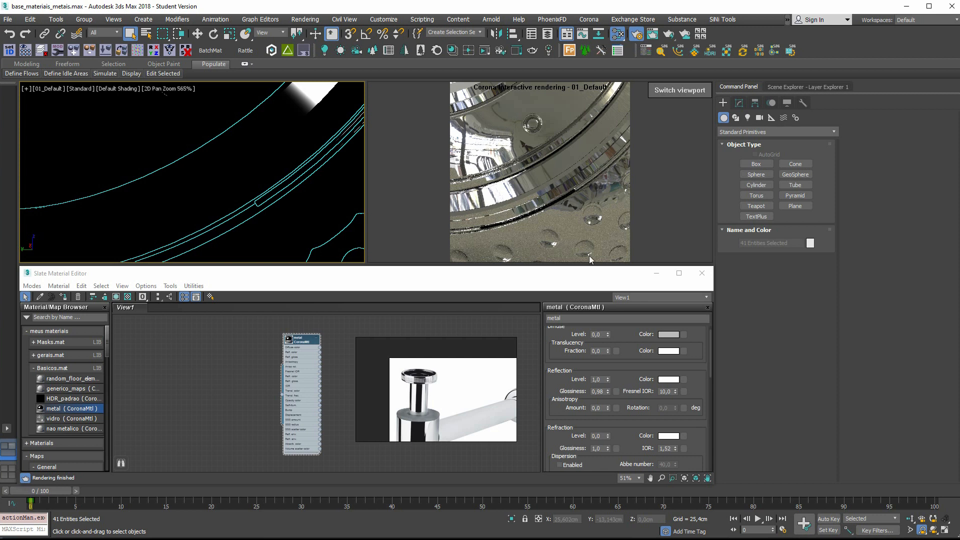
Set the reflection glossiness of the metal material to 0,95.
{"action": "left_click", "coordinate": [602, 390]}
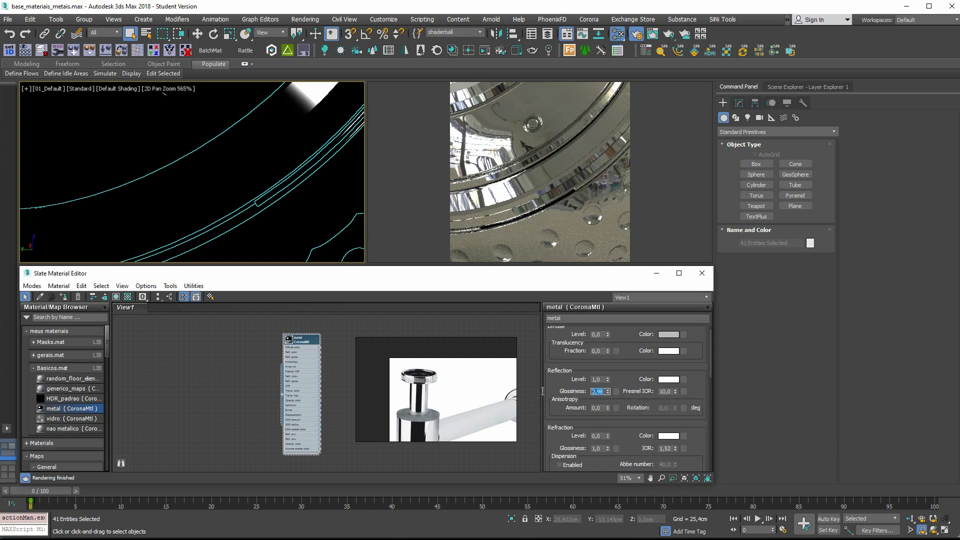
{"action": "type", "text": "0,95"}
{"action": "key", "text": "Return"}
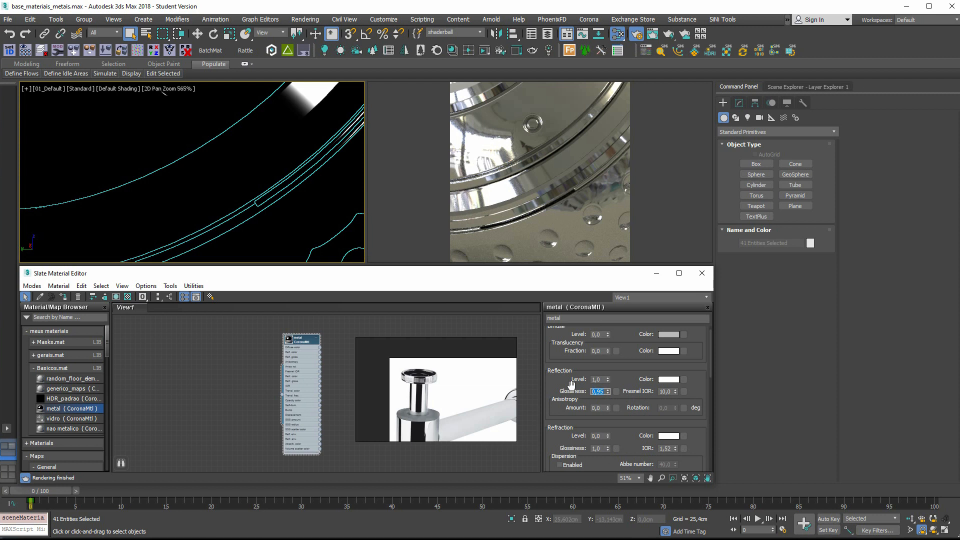
Set the metal material's reflection glossiness to 1 and exit 2D Pan Zoom mode.
{"action": "type", "text": "1"}
{"action": "key", "text": "Return"}
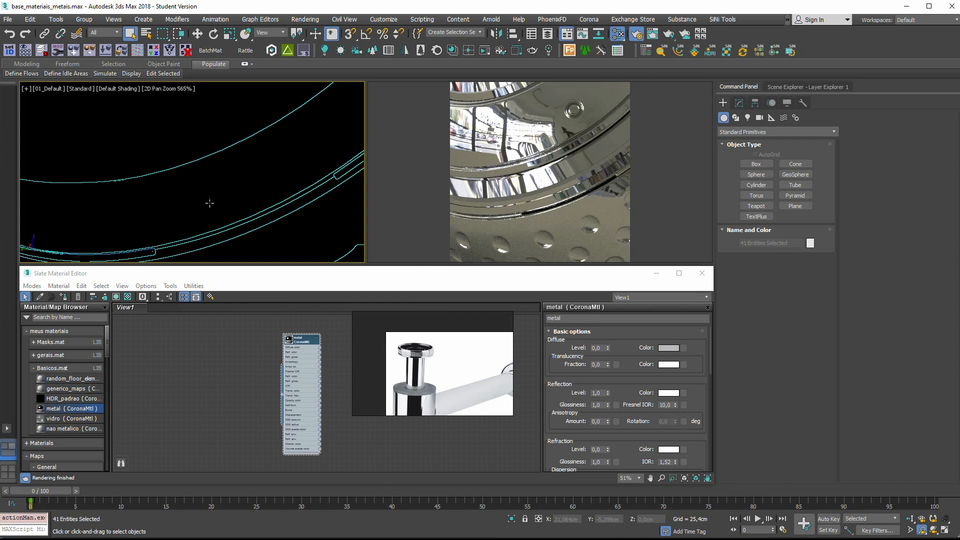
{"action": "left_click", "coordinate": [176, 89]}
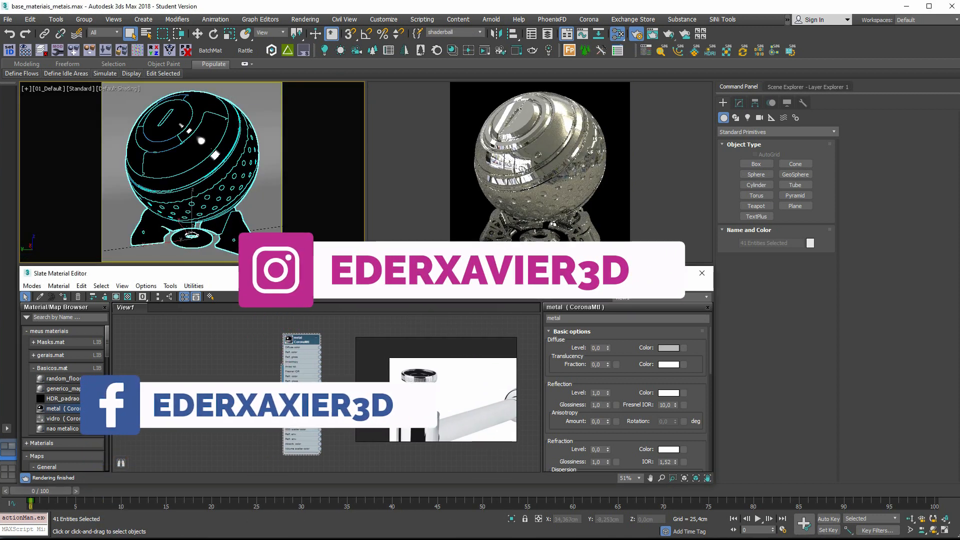
{"action": "scroll", "coordinate": [627, 383], "scroll_direction": "down", "scroll_amount": 2}
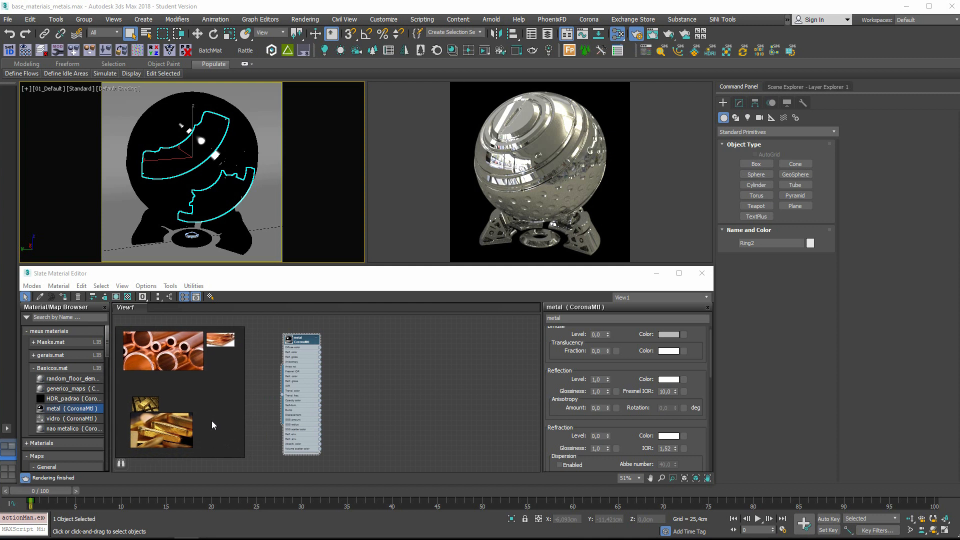
Place the copper and gold reference images beside the enlarged metal node.
{"action": "left_click_drag", "start_coordinate": [212, 425], "coordinate": [216, 420]}
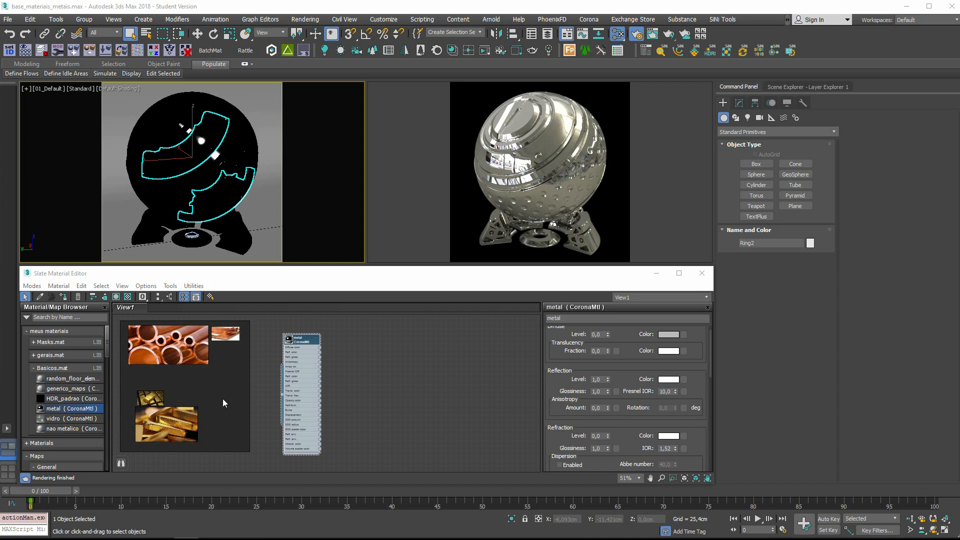
{"action": "mouse_move", "coordinate": [295, 376]}
{"action": "middle_mouse_down"}
{"action": "mouse_move", "coordinate": [304, 385]}
{"action": "mouse_move", "coordinate": [277, 347]}
{"action": "mouse_move", "coordinate": [287, 379]}
{"action": "middle_mouse_up"}
{"action": "scroll", "coordinate": [301, 372], "scroll_direction": "up", "scroll_amount": 1}
{"action": "scroll", "coordinate": [292, 367], "scroll_direction": "up", "scroll_amount": 1}
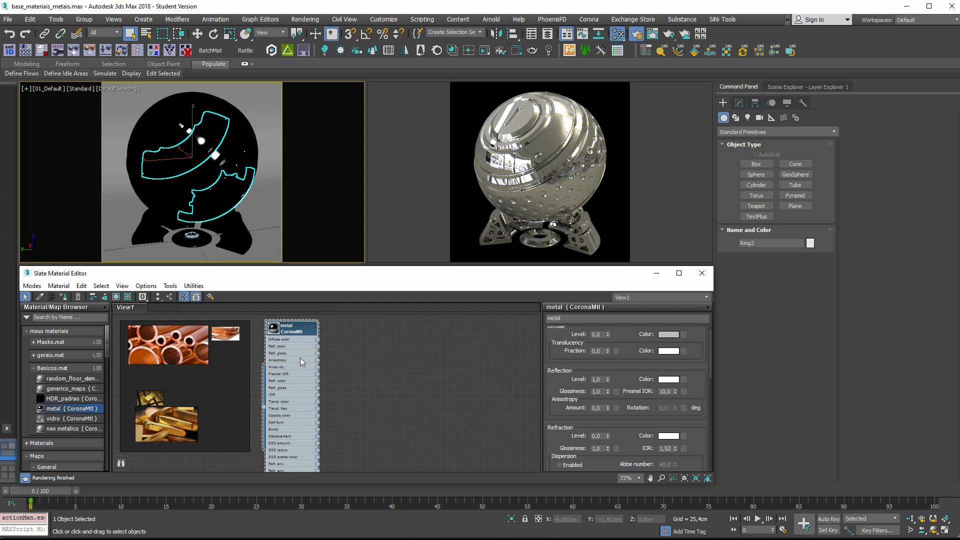
Sample a pale pink tone from the copper pipes reference photo as the metal material's reflection colour.
{"action": "left_click_drag", "start_coordinate": [624, 342], "coordinate": [623, 356]}
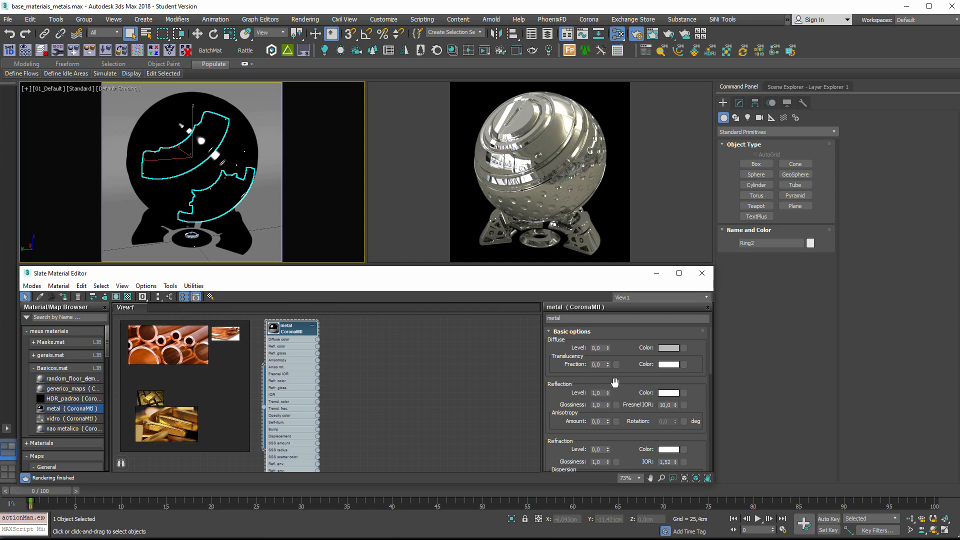
{"action": "left_click", "coordinate": [669, 393]}
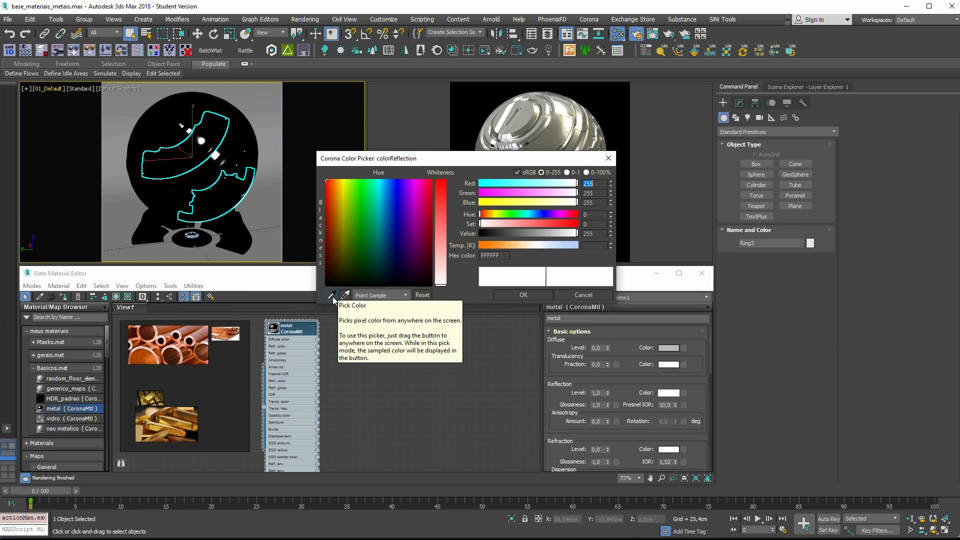
{"action": "left_click_drag", "start_coordinate": [332, 298], "coordinate": [157, 331]}
{"action": "left_click_drag", "start_coordinate": [487, 160], "coordinate": [416, 313]}
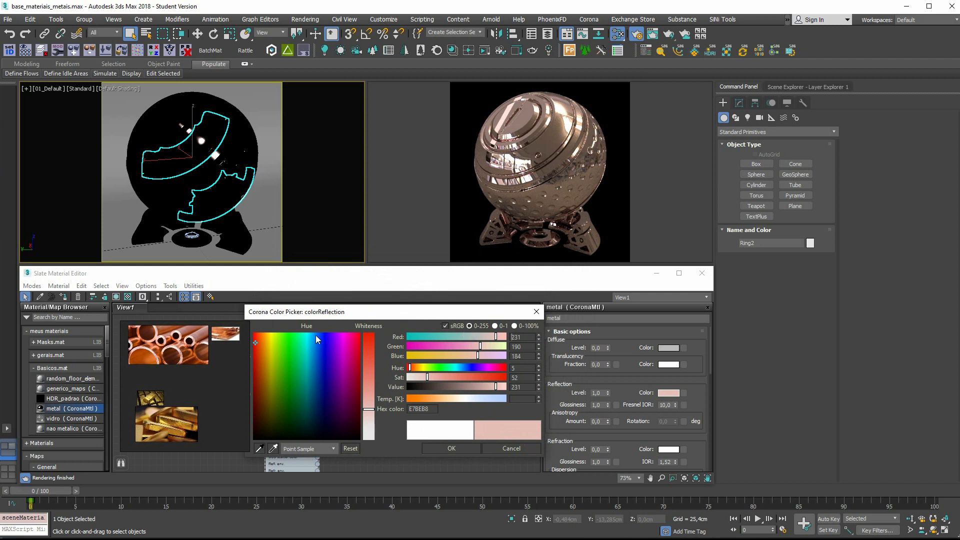
{"action": "left_click_drag", "start_coordinate": [362, 316], "coordinate": [348, 353]}
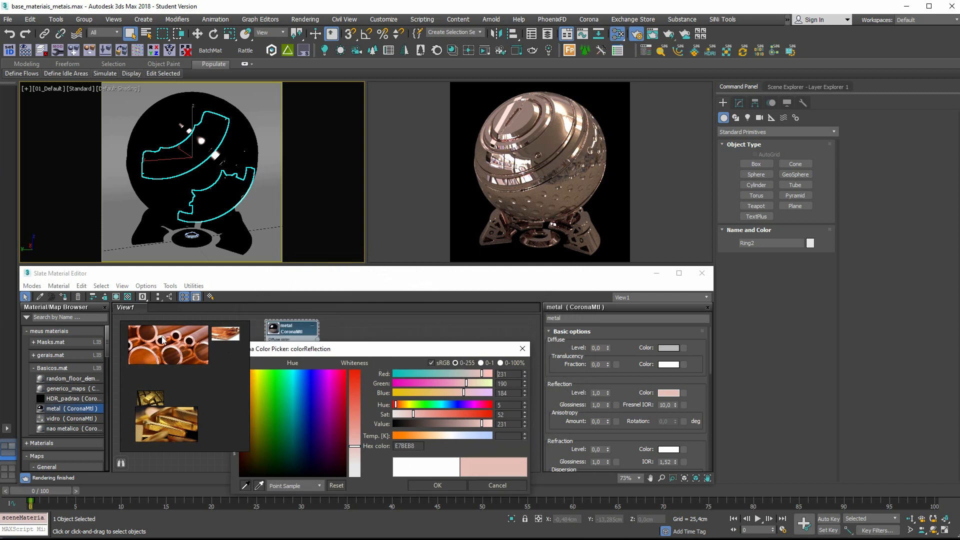
Examine the reflections and surface blur of the copper pipes up close in the reference photo.
{"action": "middle_click_drag", "start_coordinate": [209, 344], "coordinate": [239, 369]}
{"action": "scroll", "coordinate": [190, 359], "scroll_direction": "up", "scroll_amount": 5}
{"action": "scroll", "coordinate": [173, 356], "scroll_direction": "up", "scroll_amount": 2}
{"action": "scroll", "coordinate": [180, 367], "scroll_direction": "down", "scroll_amount": 1}
{"action": "scroll", "coordinate": [155, 350], "scroll_direction": "up", "scroll_amount": 4}
{"action": "scroll", "coordinate": [221, 346], "scroll_direction": "down", "scroll_amount": 5}
{"action": "scroll", "coordinate": [163, 380], "scroll_direction": "up", "scroll_amount": 8}
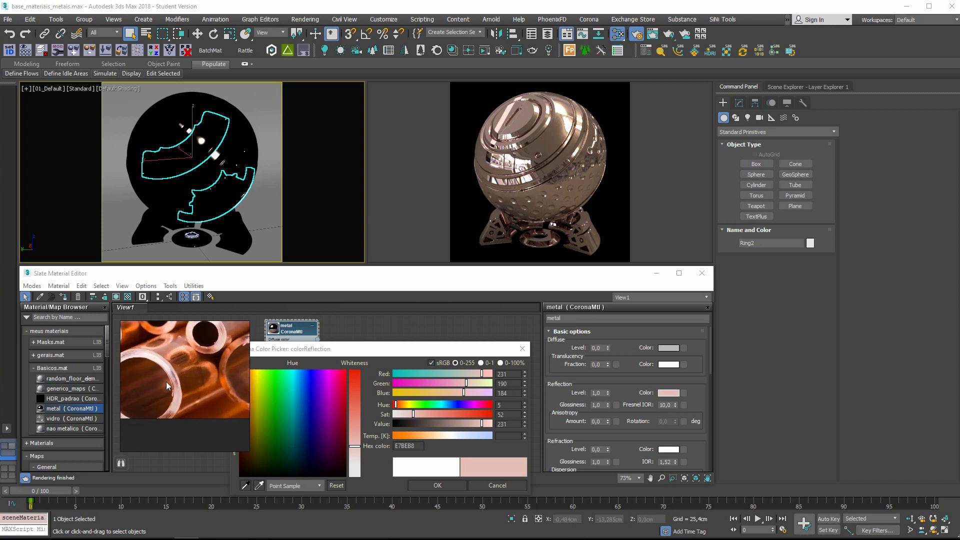
{"action": "scroll", "coordinate": [180, 375], "scroll_direction": "down", "scroll_amount": 3}
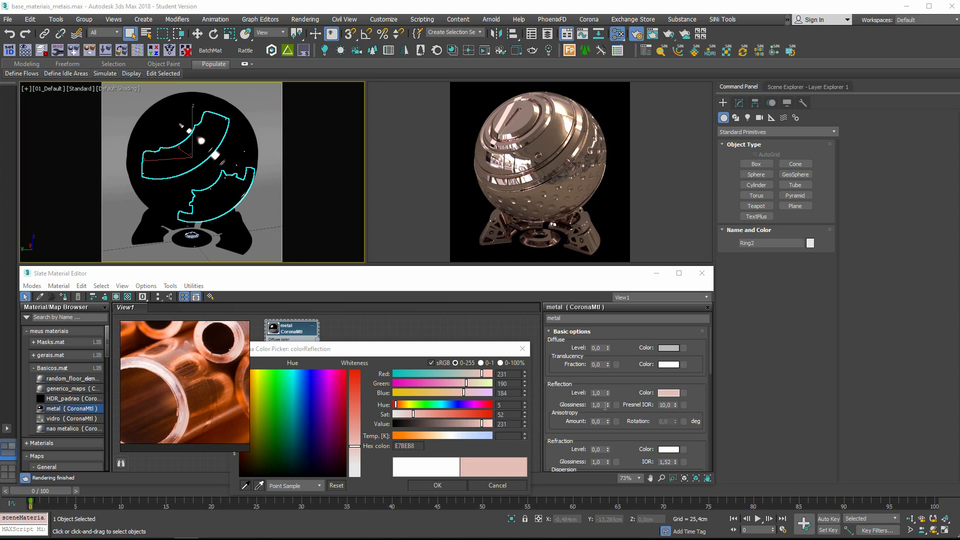
Lower the metal material's reflection glossiness to 0,9 and finally to 0,85.
{"action": "double_click", "coordinate": [598, 405]}
{"action": "type", "text": ",9"}
{"action": "key", "text": "Return"}
{"action": "type", "text": ",85"}
{"action": "key", "text": "Return"}
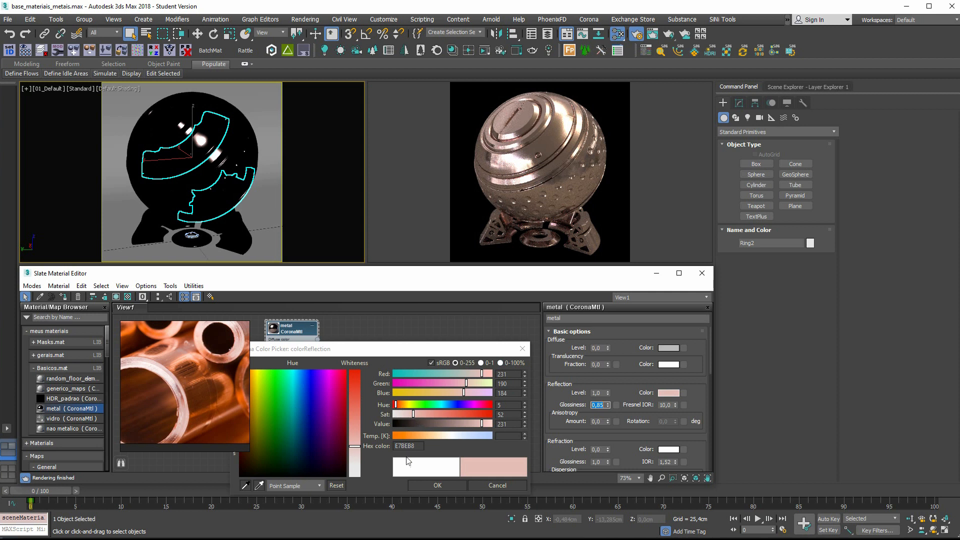
Sample a pipe's orange from the copper photo as the reflection colour and adjust it to saturation 213 and value 230.
{"action": "left_click", "coordinate": [245, 485]}
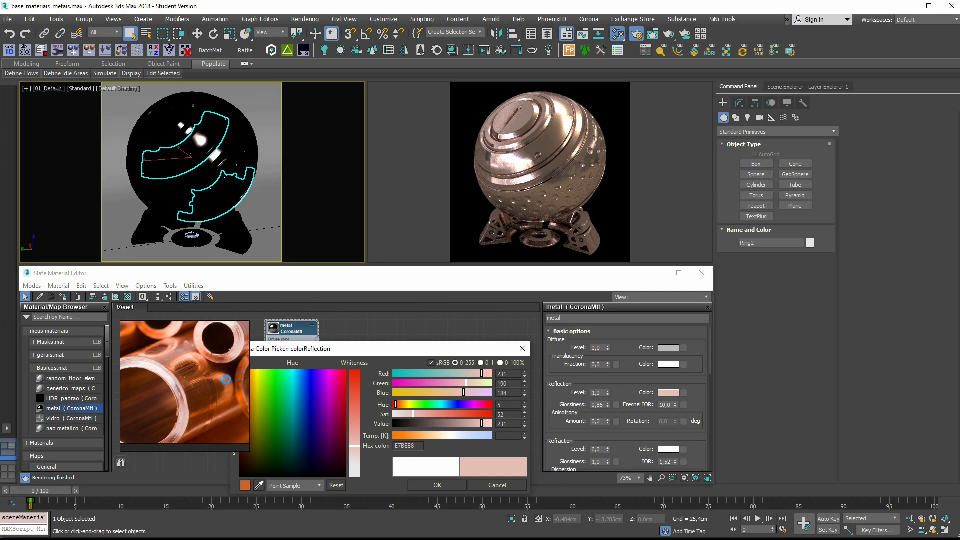
{"action": "left_click", "coordinate": [226, 379]}
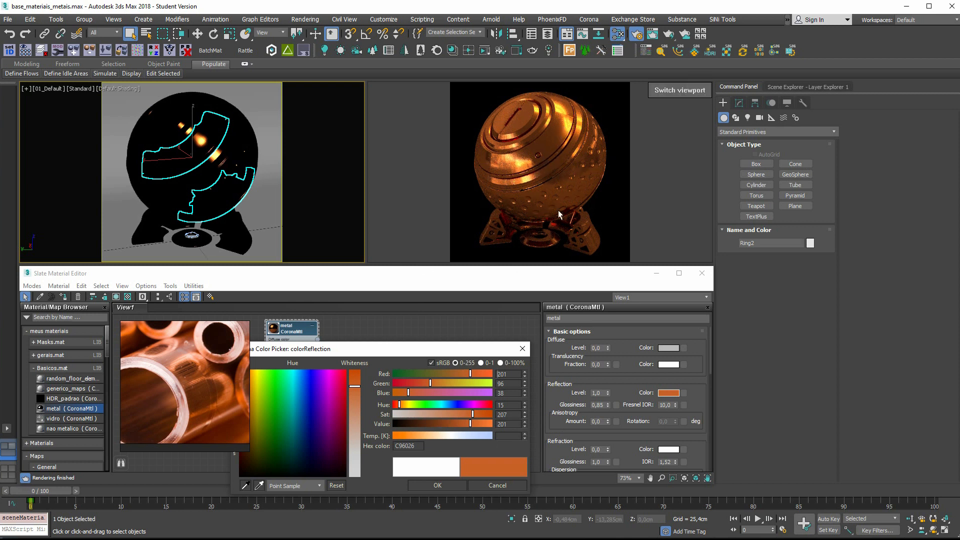
{"action": "mouse_move", "coordinate": [470, 412]}
{"action": "left_mouse_down"}
{"action": "mouse_move", "coordinate": [457, 413]}
{"action": "mouse_move", "coordinate": [482, 424]}
{"action": "left_mouse_up"}
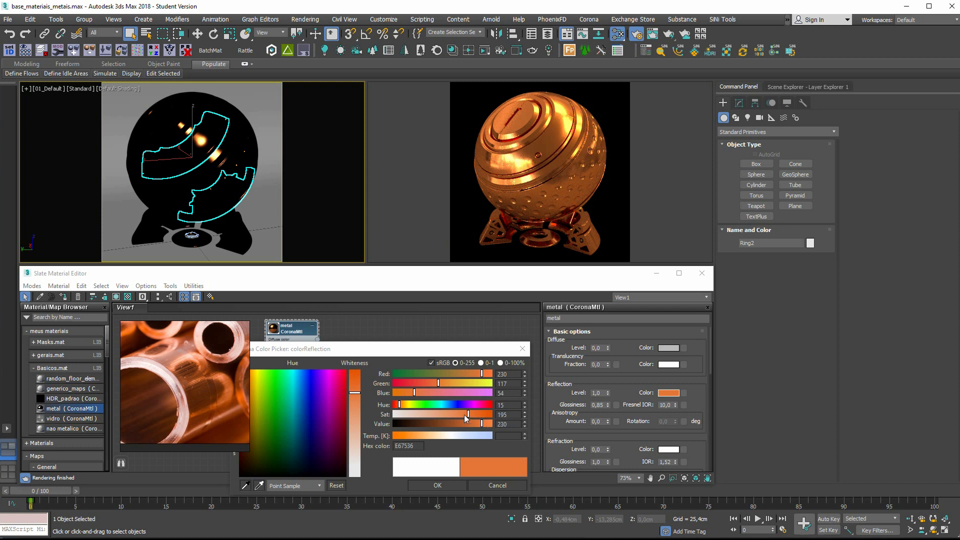
{"action": "left_click_drag", "start_coordinate": [469, 412], "coordinate": [473, 413]}
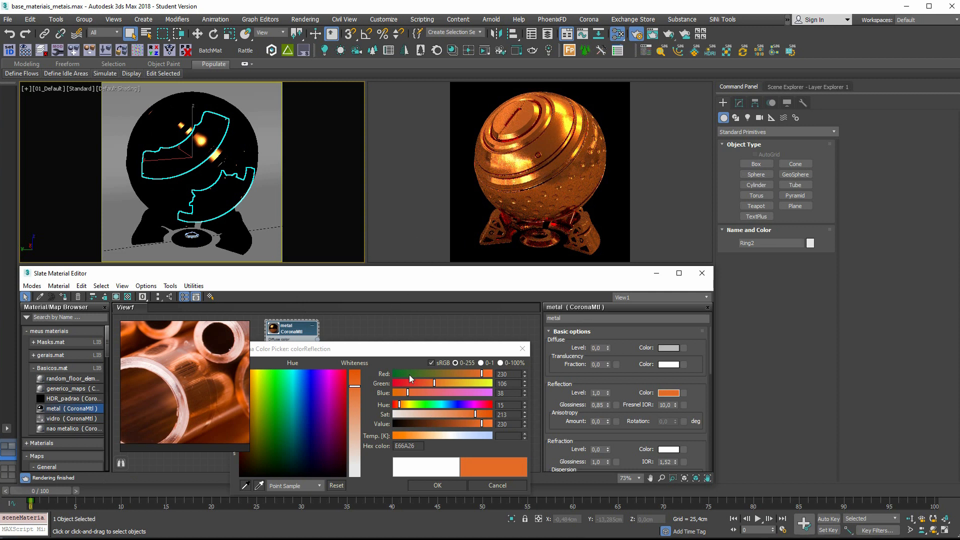
{"action": "left_click_drag", "start_coordinate": [402, 353], "coordinate": [418, 332]}
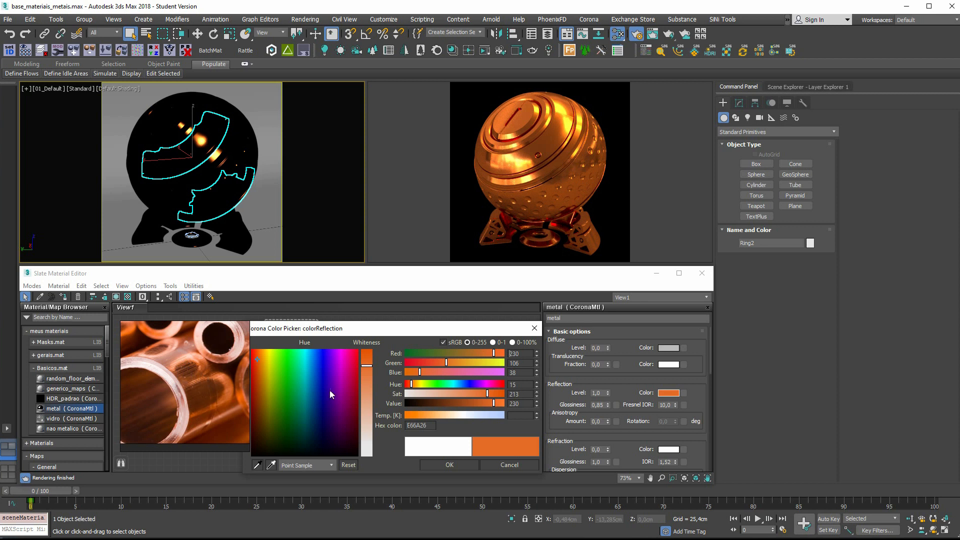
{"action": "left_click_drag", "start_coordinate": [360, 332], "coordinate": [363, 326]}
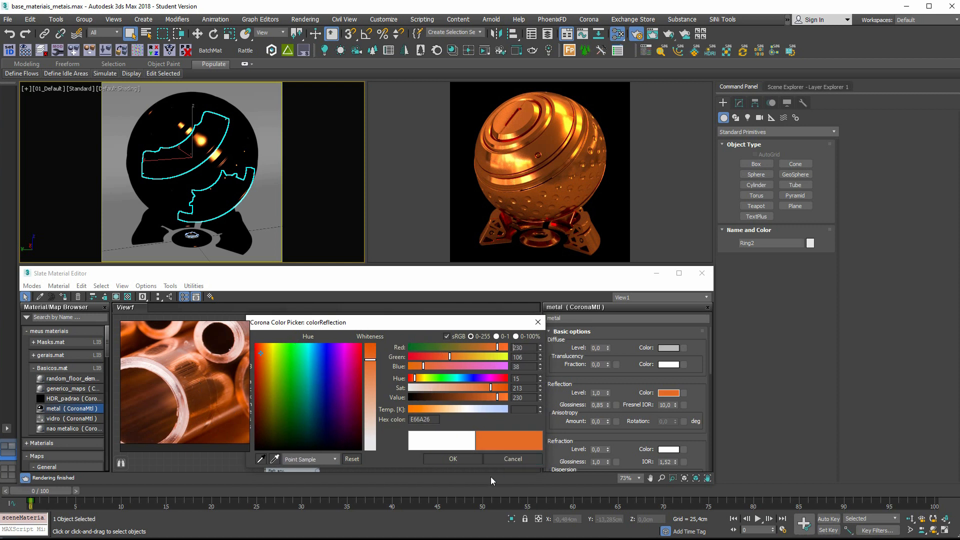
{"action": "left_click", "coordinate": [469, 459]}
Sample the reflection colour from the large gold bars photo and adjust it to hue 39, saturation 201 and value 217.
{"action": "left_click_drag", "start_coordinate": [296, 348], "coordinate": [340, 348]}
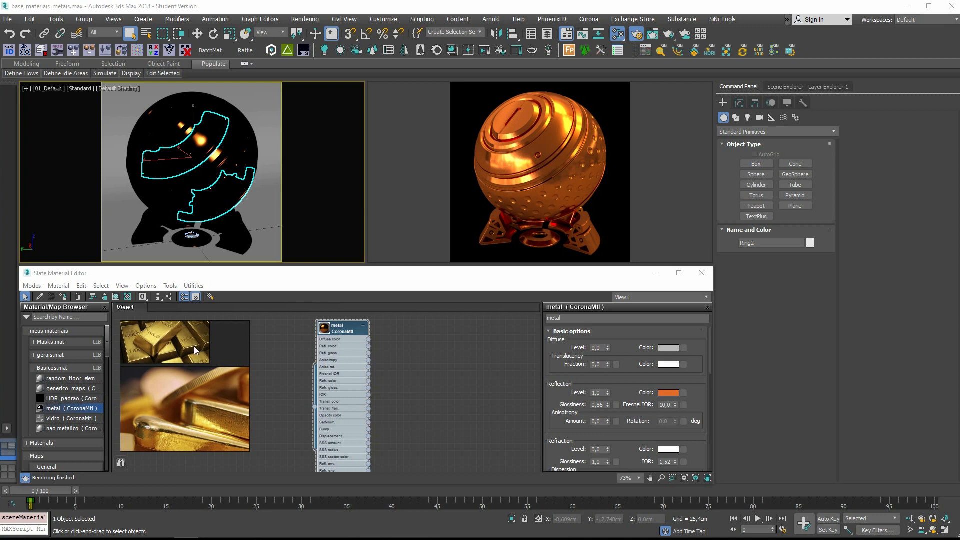
{"action": "left_click_drag", "start_coordinate": [359, 367], "coordinate": [344, 368]}
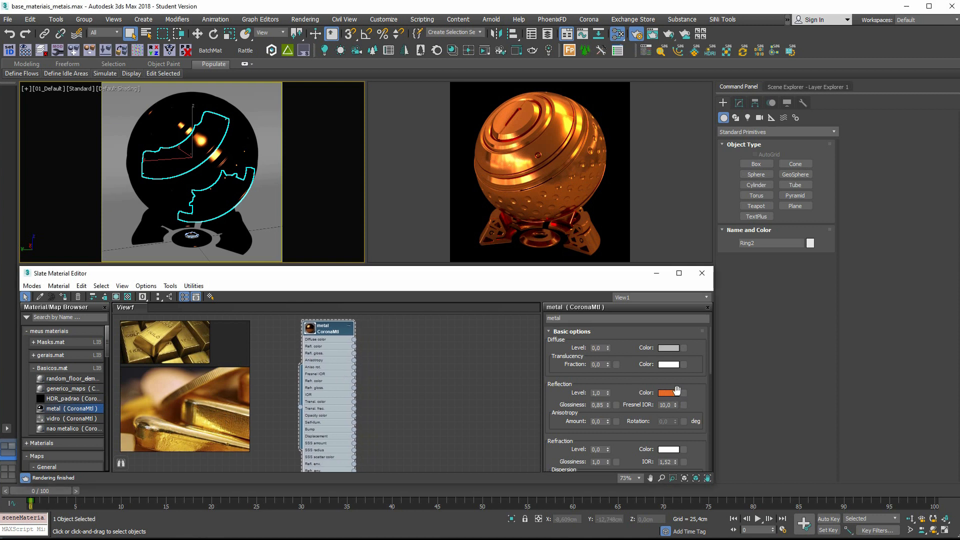
{"action": "left_click", "coordinate": [669, 393]}
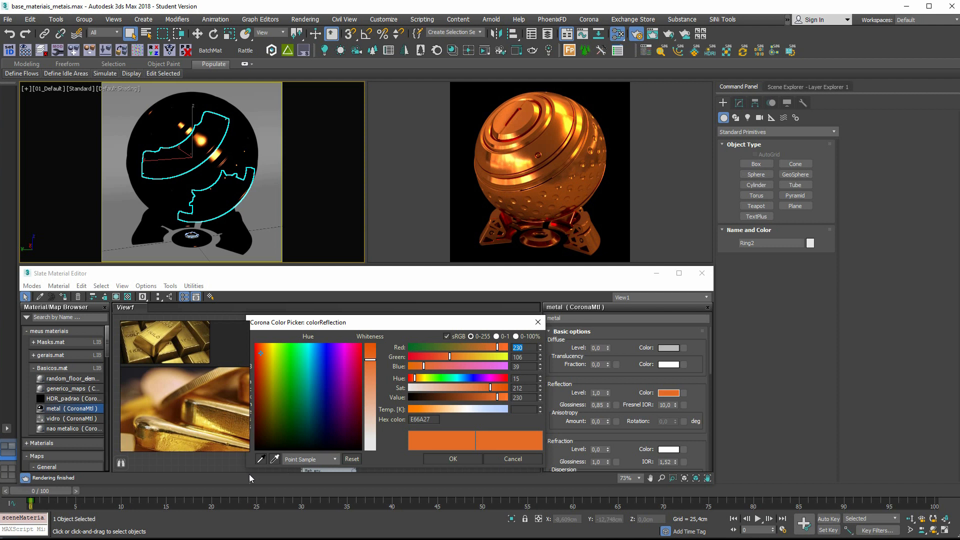
{"action": "left_click", "coordinate": [260, 459]}
{"action": "left_click", "coordinate": [202, 419]}
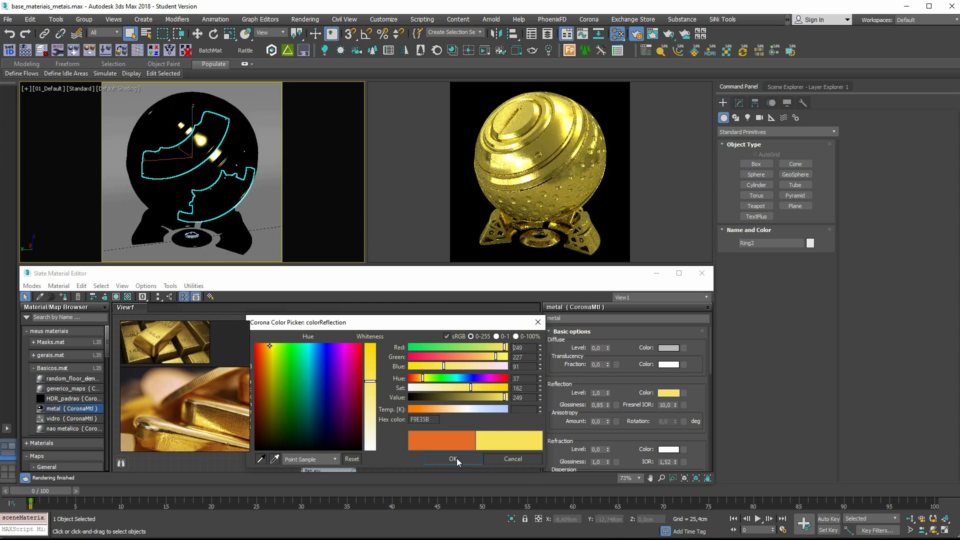
{"action": "mouse_move", "coordinate": [505, 397]}
{"action": "left_mouse_down"}
{"action": "mouse_move", "coordinate": [475, 387]}
{"action": "mouse_move", "coordinate": [486, 386]}
{"action": "left_mouse_up"}
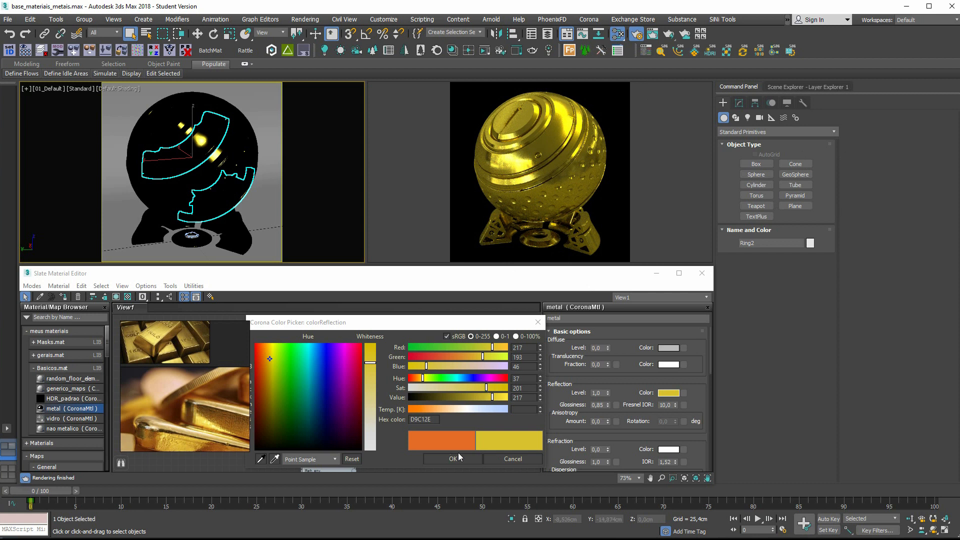
{"action": "left_click", "coordinate": [423, 381]}
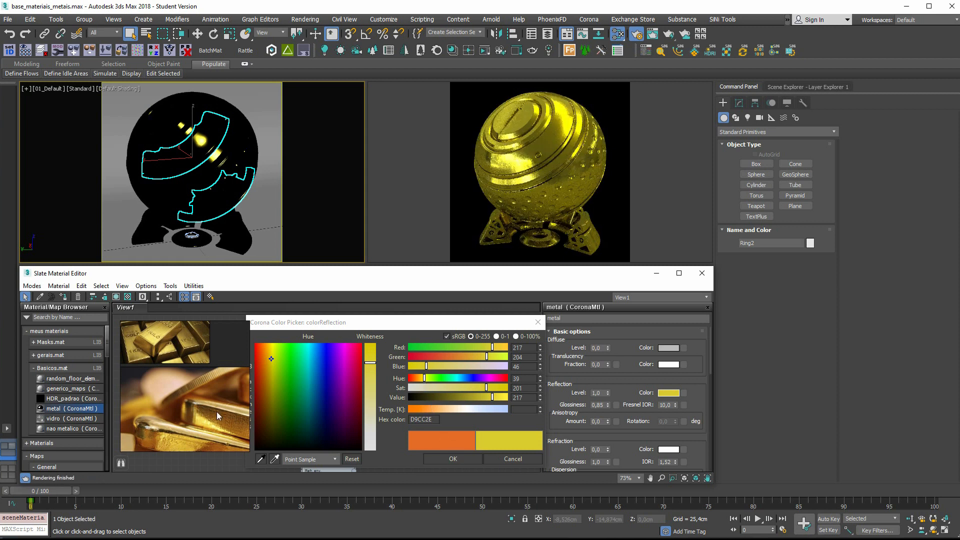
Try sampling the reflection colour from a light spot and a dark spot in the smaller gold bars photo.
{"action": "left_click", "coordinate": [261, 459]}
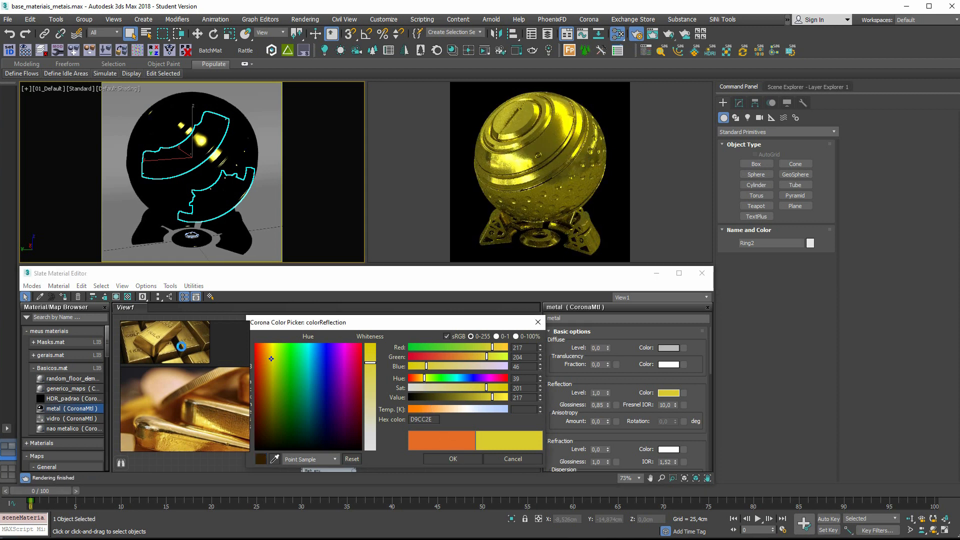
{"action": "left_click", "coordinate": [160, 333]}
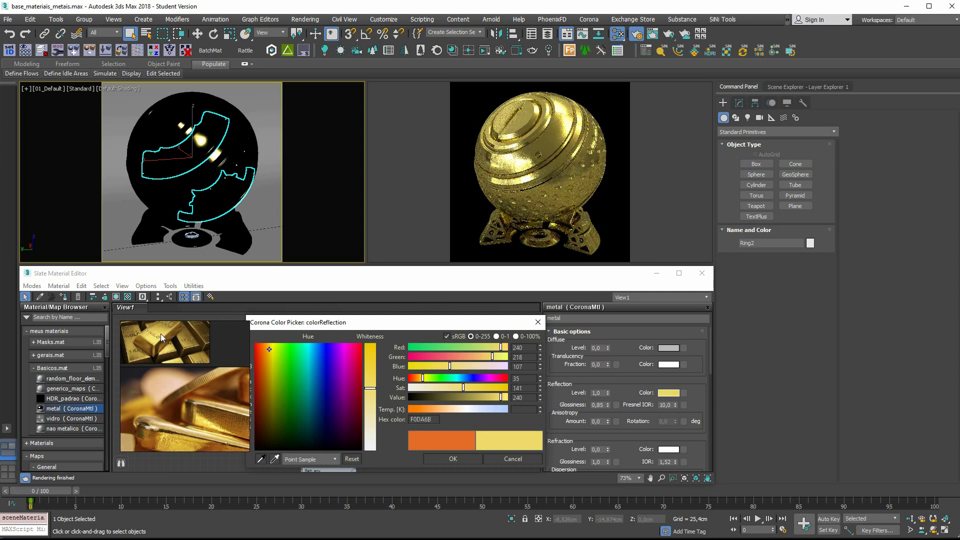
{"action": "left_click", "coordinate": [260, 458]}
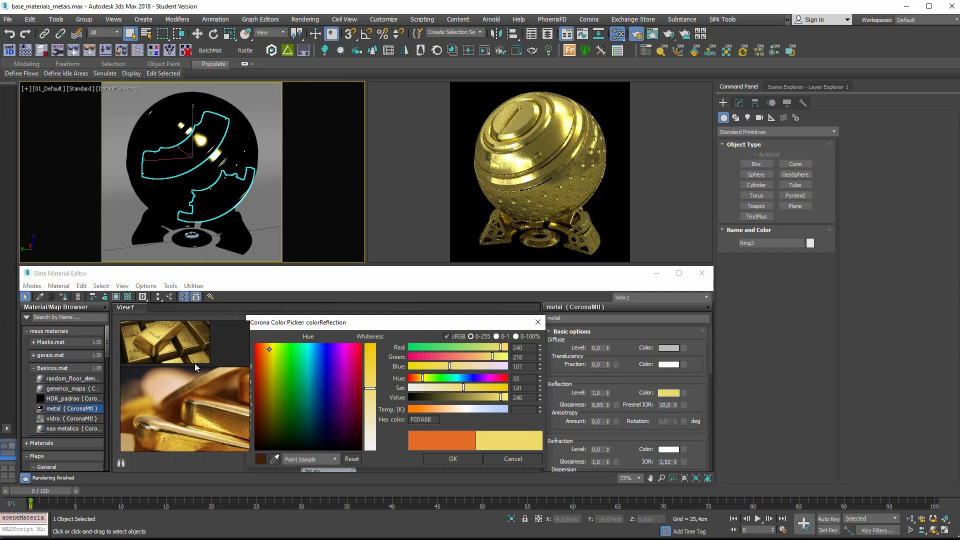
{"action": "left_click", "coordinate": [177, 328]}
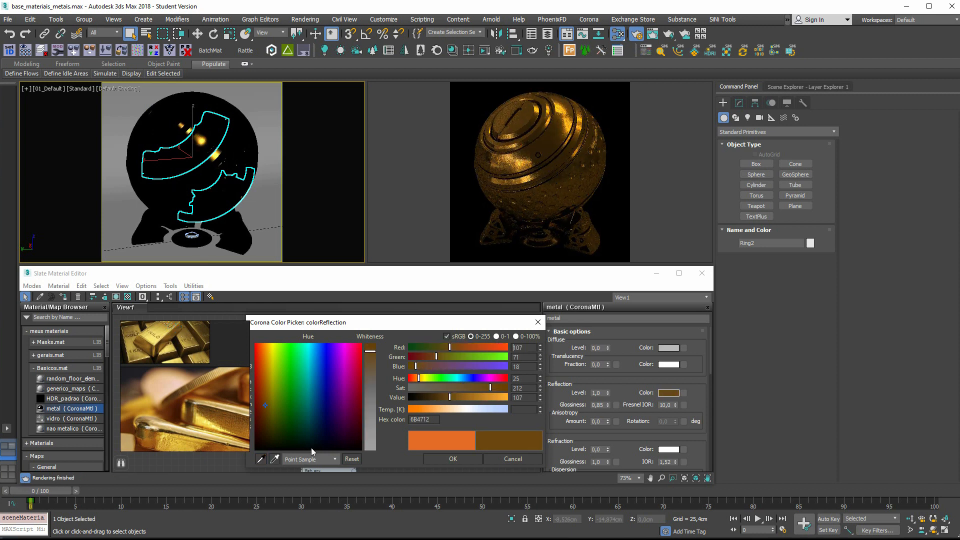
Sample the bright gold bar in the smaller photo as the reflection colour and adjust it to saturation 221 and value 255.
{"action": "left_click", "coordinate": [262, 459]}
{"action": "left_click", "coordinate": [158, 331]}
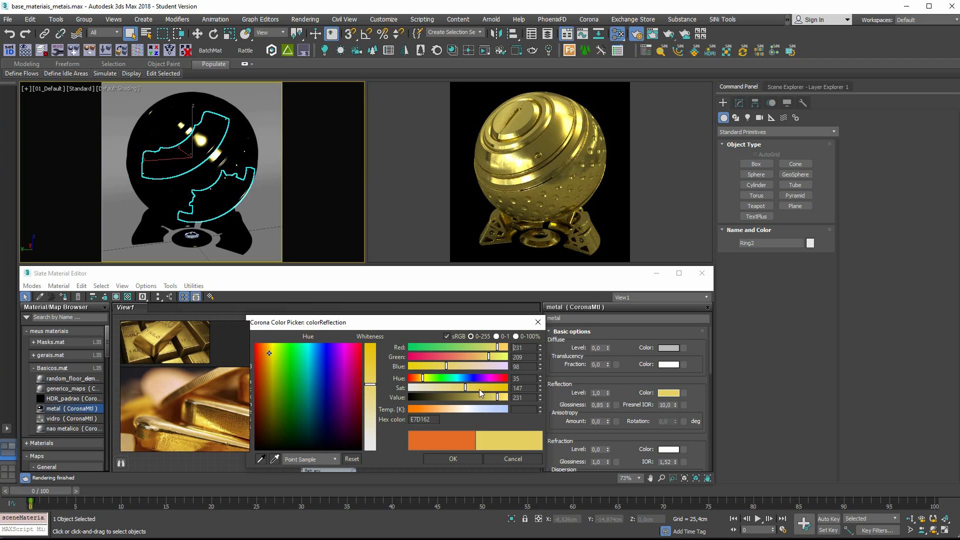
{"action": "left_click_drag", "start_coordinate": [468, 388], "coordinate": [511, 397]}
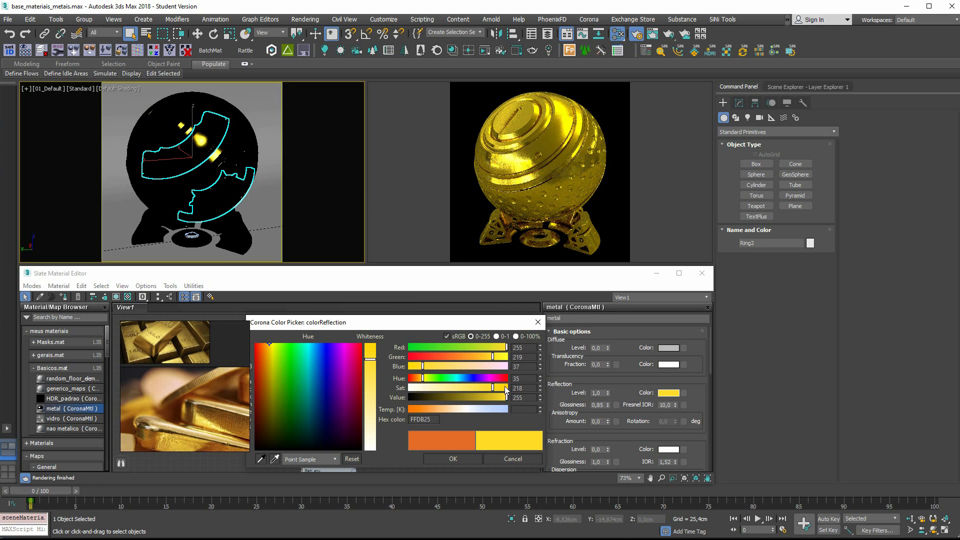
{"action": "mouse_move", "coordinate": [495, 388]}
{"action": "left_mouse_down"}
{"action": "mouse_move", "coordinate": [482, 389]}
{"action": "mouse_move", "coordinate": [493, 387]}
{"action": "left_mouse_up"}
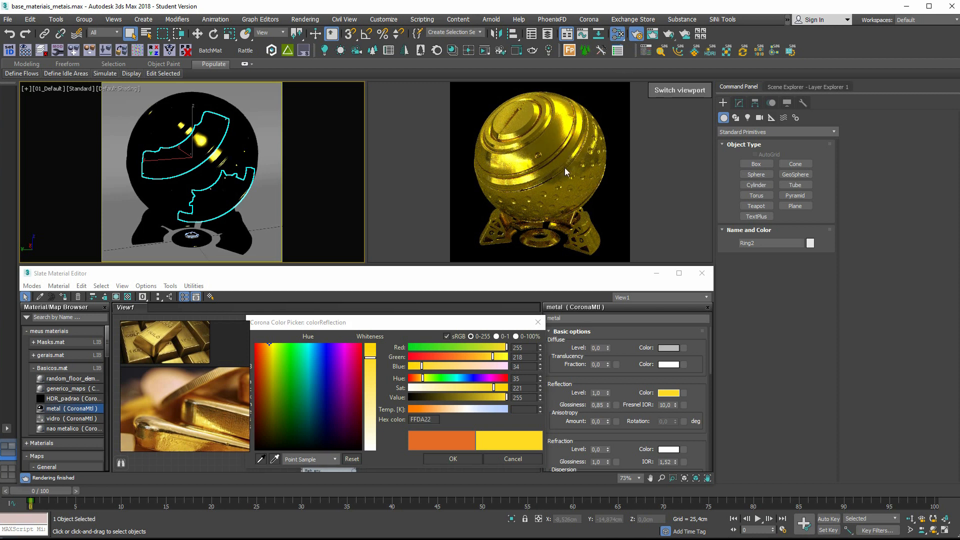
{"action": "left_click", "coordinate": [621, 398]}
Try reflection glossiness values of 0,8, 0,7 and 0,9 on the gold material.
{"action": "double_click", "coordinate": [598, 404]}
{"action": "type", "text": ",8"}
{"action": "key", "text": "Return"}
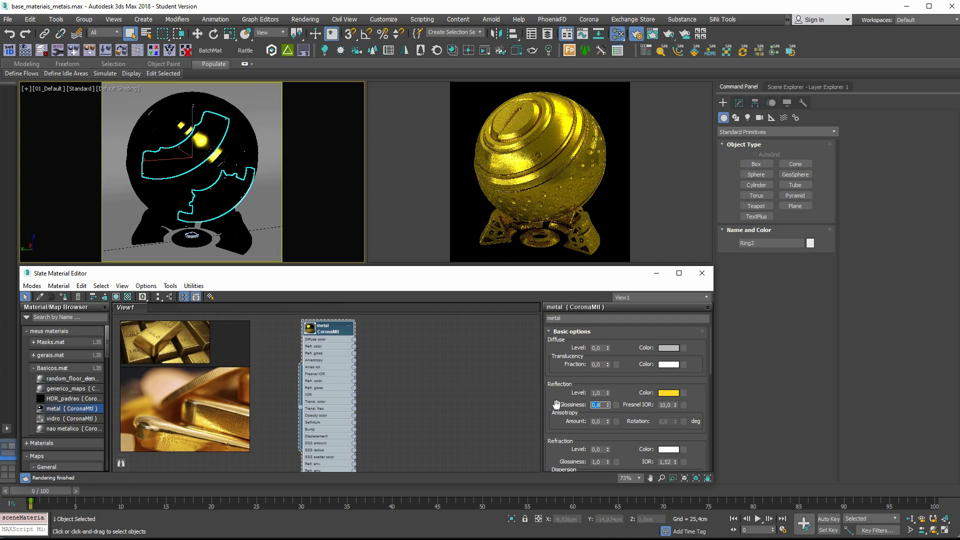
{"action": "type", "text": ",7"}
{"action": "key", "text": "Return"}
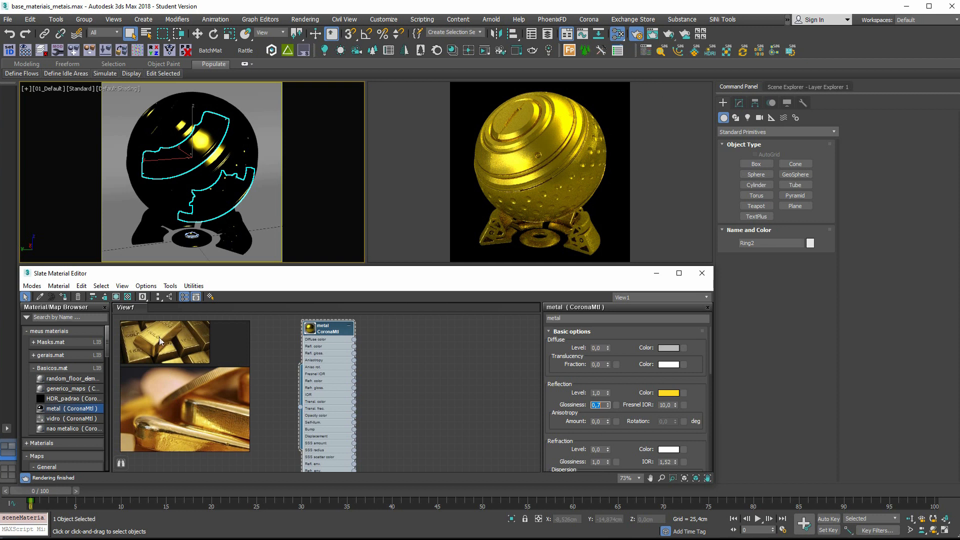
{"action": "mouse_move", "coordinate": [549, 155]}
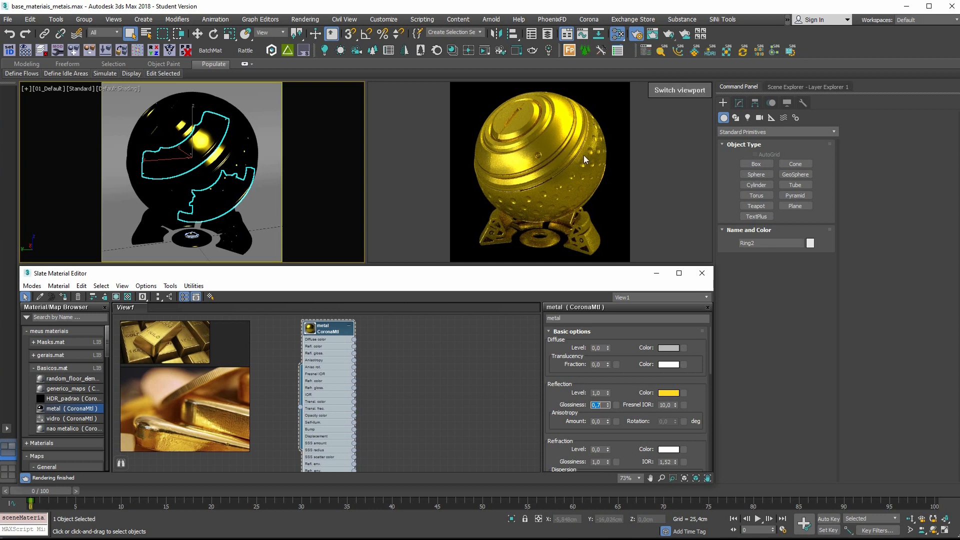
{"action": "type", "text": ","}
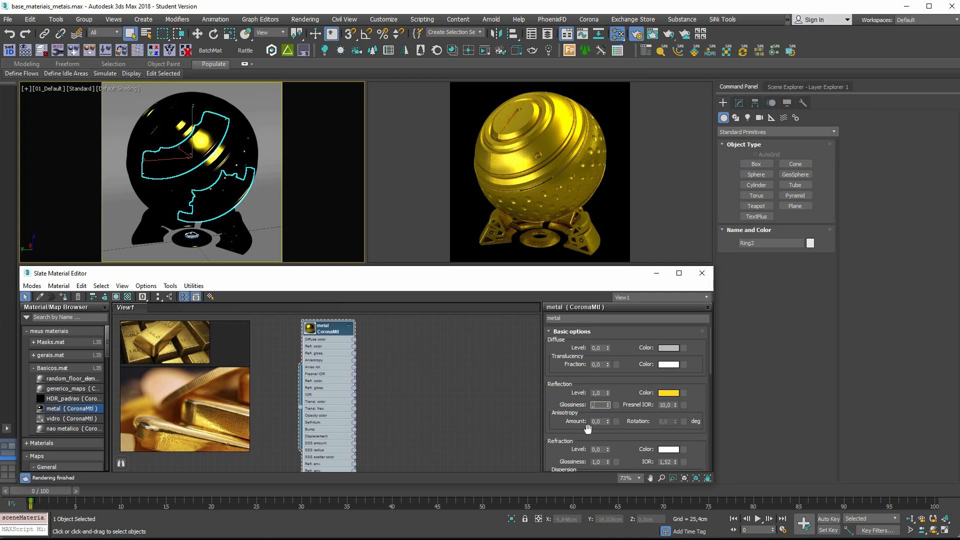
{"action": "type", "text": "9"}
{"action": "key", "text": "Return"}
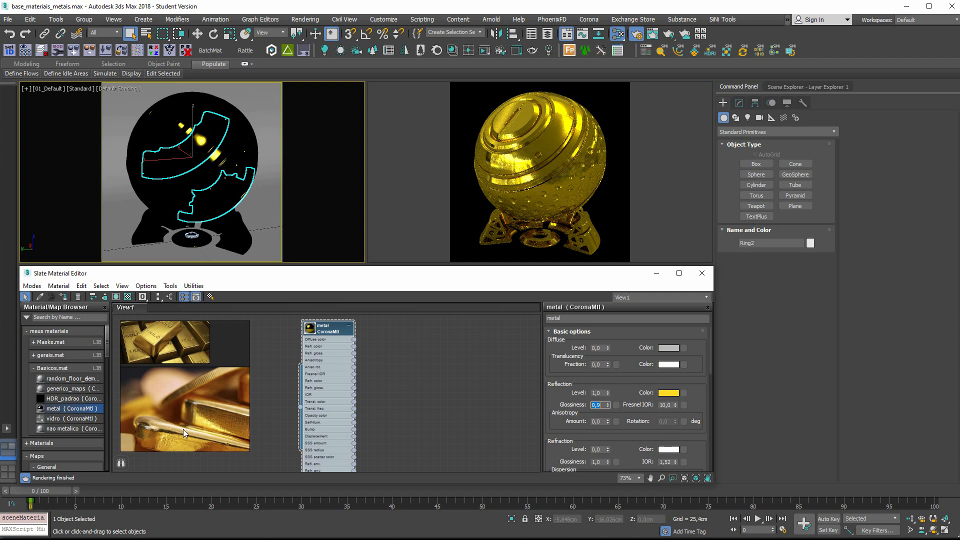
Reduce the gold material's reflection glossiness to 0,8 and finally to 0,75.
{"action": "left_click_drag", "start_coordinate": [602, 405], "coordinate": [564, 405]}
{"action": "type", "text": ",8"}
{"action": "key", "text": "Return"}
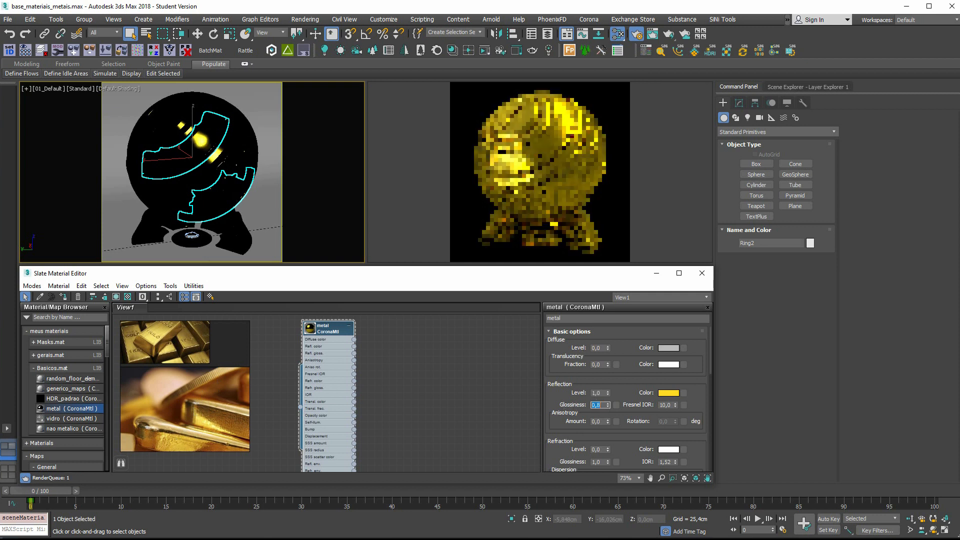
{"action": "type", "text": "0,75"}
{"action": "key", "text": "Return"}
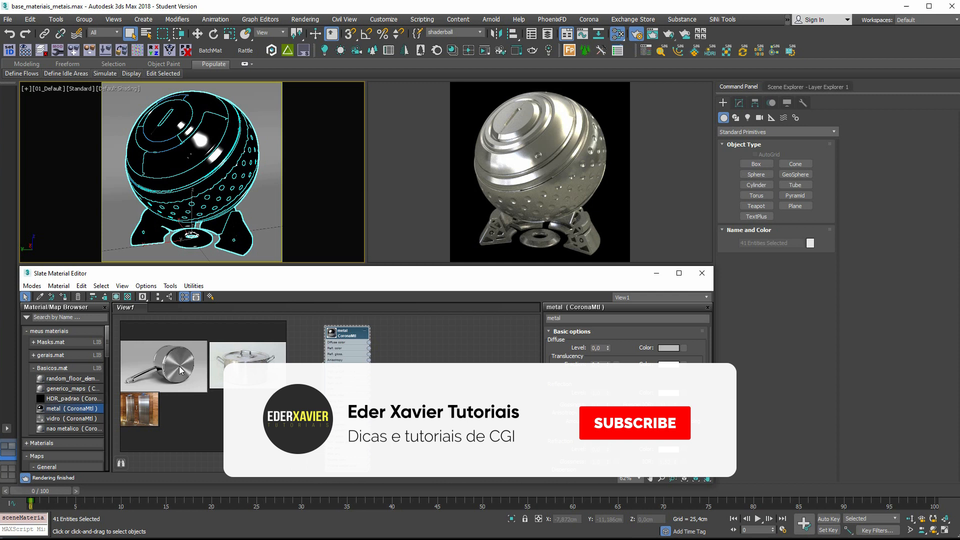
Examine the radial highlights on the brushed steel saucepan's base up close in the reference photo.
{"action": "scroll", "coordinate": [215, 380], "scroll_direction": "up", "scroll_amount": 1}
{"action": "scroll", "coordinate": [211, 379], "scroll_direction": "up", "scroll_amount": 3}
{"action": "mouse_move", "coordinate": [142, 406]}
{"action": "middle_mouse_down"}
{"action": "mouse_move", "coordinate": [225, 374]}
{"action": "mouse_move", "coordinate": [175, 408]}
{"action": "middle_mouse_up"}
{"action": "scroll", "coordinate": [209, 381], "scroll_direction": "up", "scroll_amount": 2}
{"action": "middle_click_drag", "start_coordinate": [242, 379], "coordinate": [201, 427]}
{"action": "scroll", "coordinate": [232, 374], "scroll_direction": "up", "scroll_amount": 2}
{"action": "scroll", "coordinate": [212, 391], "scroll_direction": "up", "scroll_amount": 2}
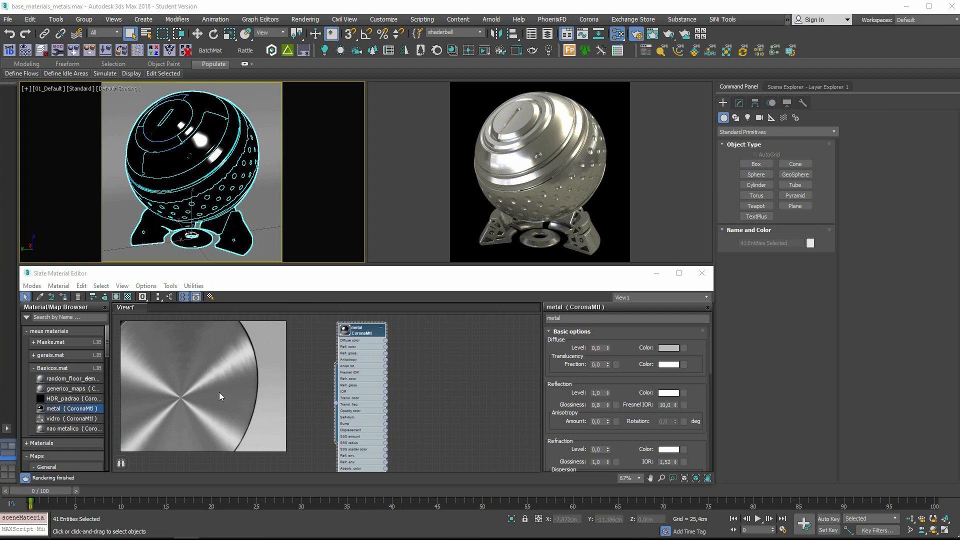
{"action": "scroll", "coordinate": [166, 391], "scroll_direction": "down", "scroll_amount": 2}
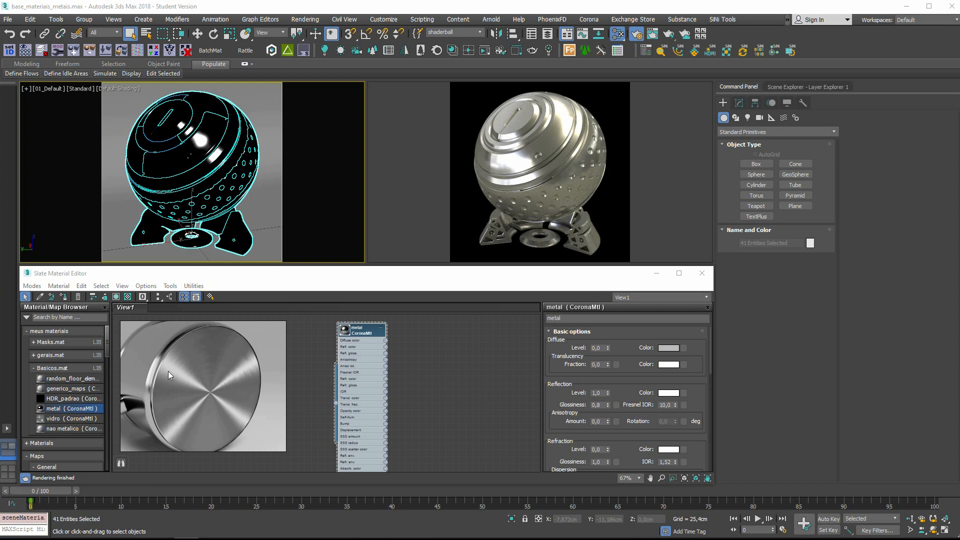
Compare the brushed reflections on the saucepan's base with those on the side of the steel stockpot in the reference photos.
{"action": "scroll", "coordinate": [211, 383], "scroll_direction": "up", "scroll_amount": 2}
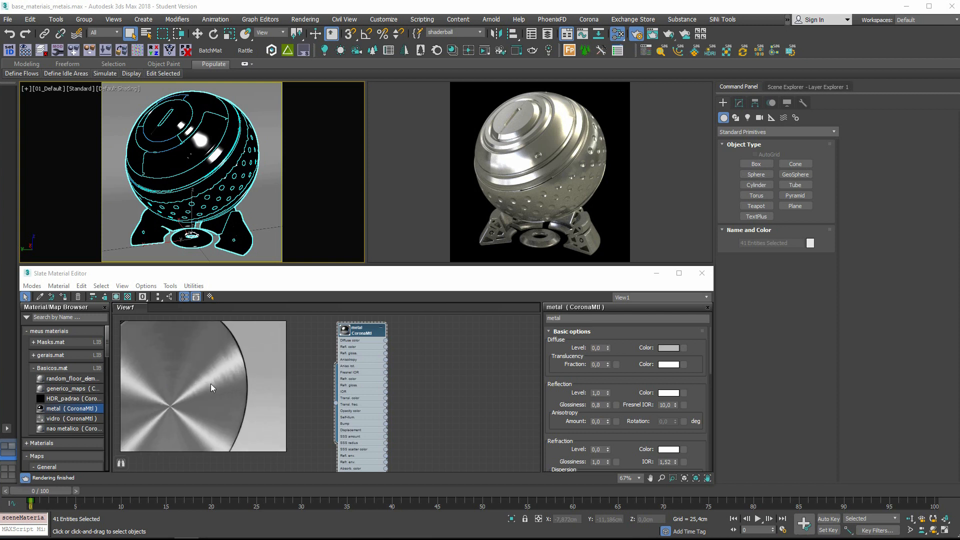
{"action": "scroll", "coordinate": [210, 381], "scroll_direction": "down", "scroll_amount": 1}
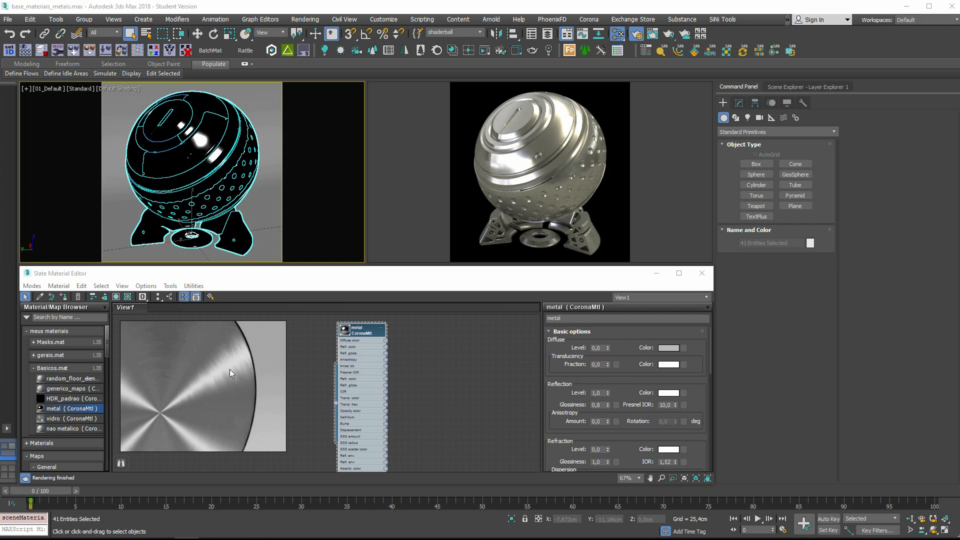
{"action": "scroll", "coordinate": [235, 382], "scroll_direction": "down", "scroll_amount": 5}
{"action": "scroll", "coordinate": [208, 376], "scroll_direction": "up", "scroll_amount": 5}
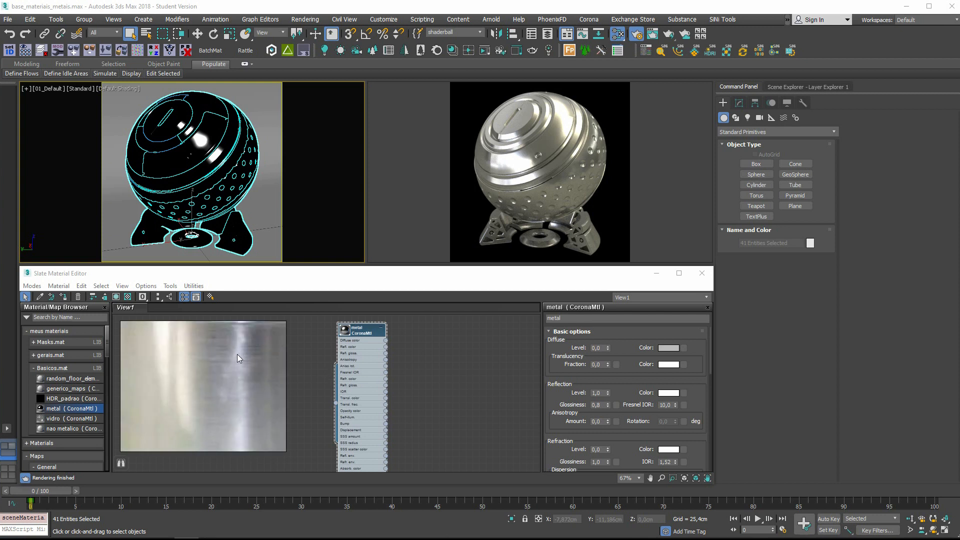
{"action": "scroll", "coordinate": [209, 362], "scroll_direction": "down", "scroll_amount": 2}
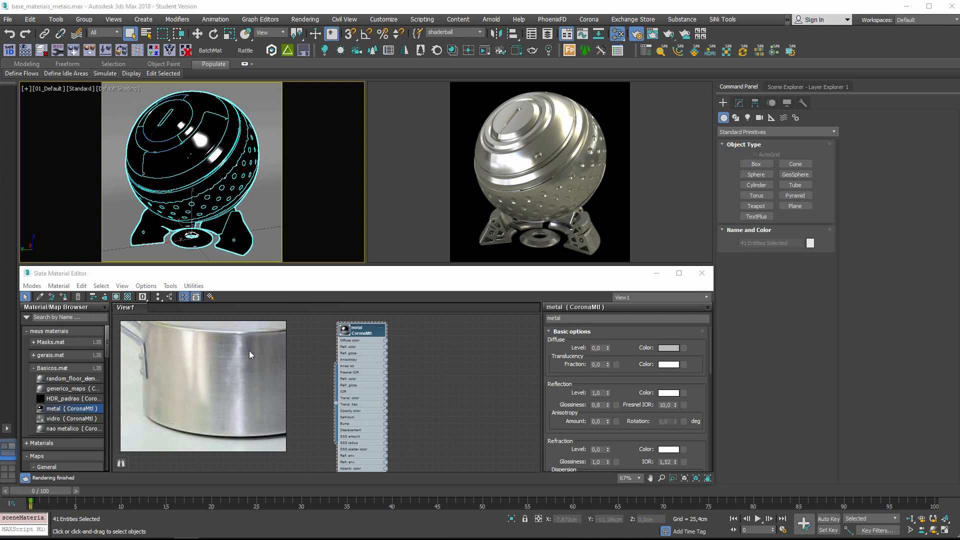
{"action": "scroll", "coordinate": [241, 383], "scroll_direction": "down", "scroll_amount": 5}
{"action": "scroll", "coordinate": [183, 383], "scroll_direction": "up", "scroll_amount": 5}
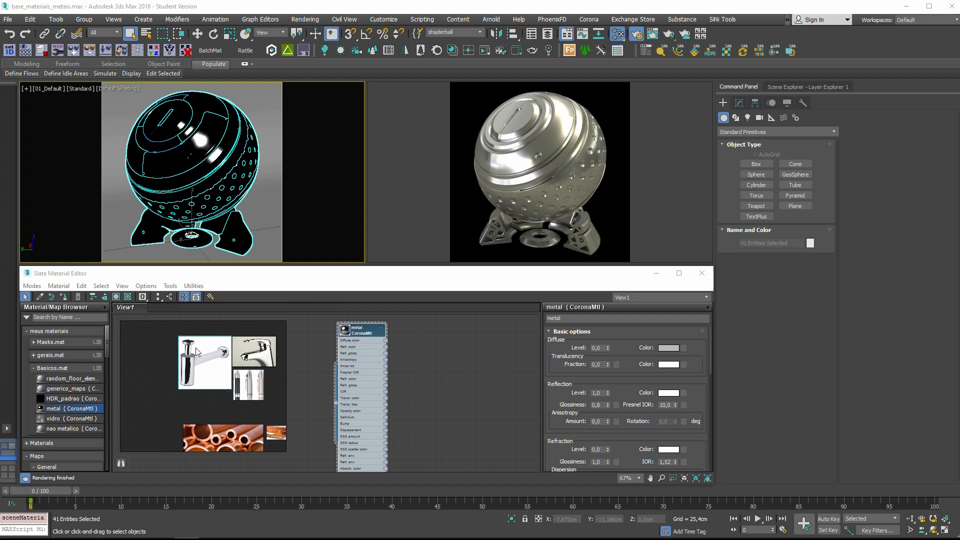
Examine the reflections on the chrome faucet and chrome pen reference photos for comparison with brushed metal.
{"action": "scroll", "coordinate": [193, 367], "scroll_direction": "down", "scroll_amount": 2}
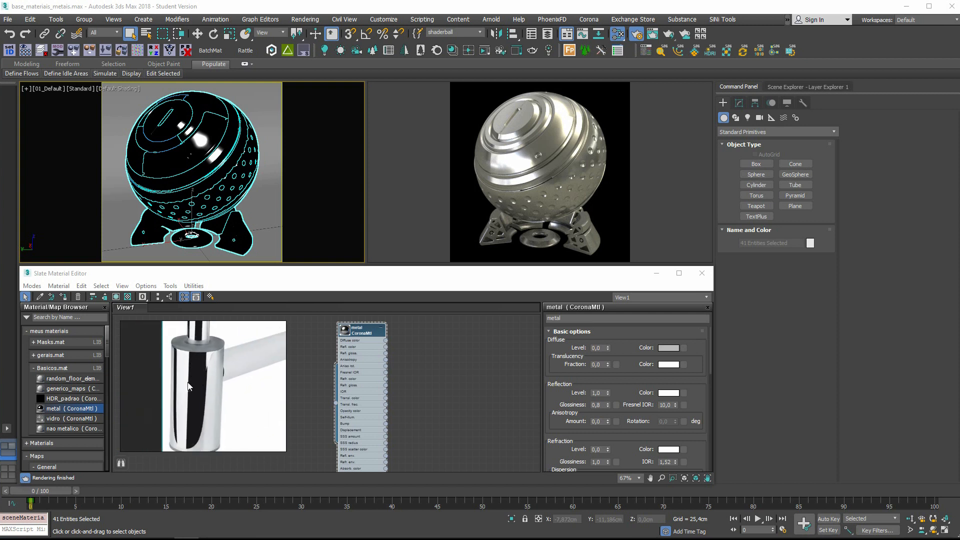
{"action": "scroll", "coordinate": [212, 358], "scroll_direction": "down", "scroll_amount": 3}
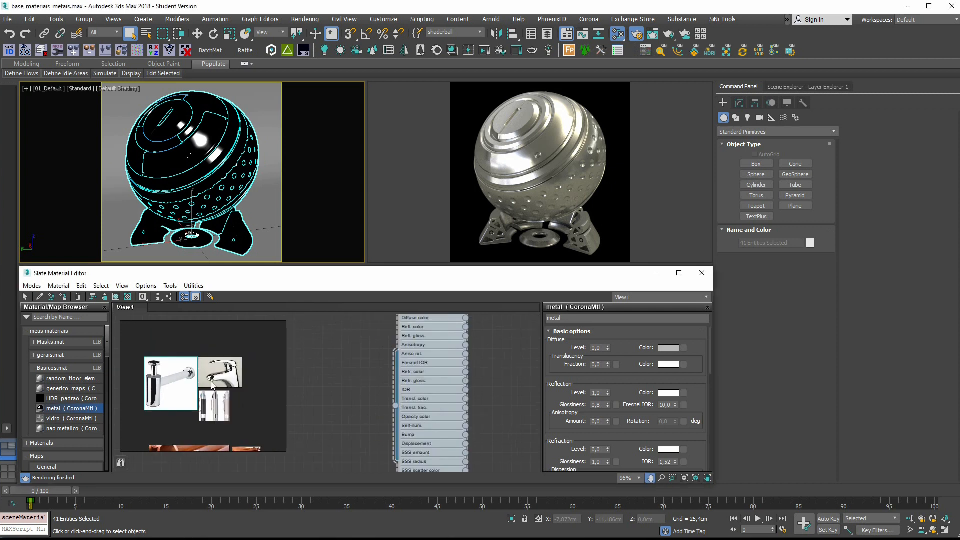
{"action": "scroll", "coordinate": [217, 398], "scroll_direction": "up", "scroll_amount": 3}
{"action": "scroll", "coordinate": [217, 397], "scroll_direction": "up", "scroll_amount": 4}
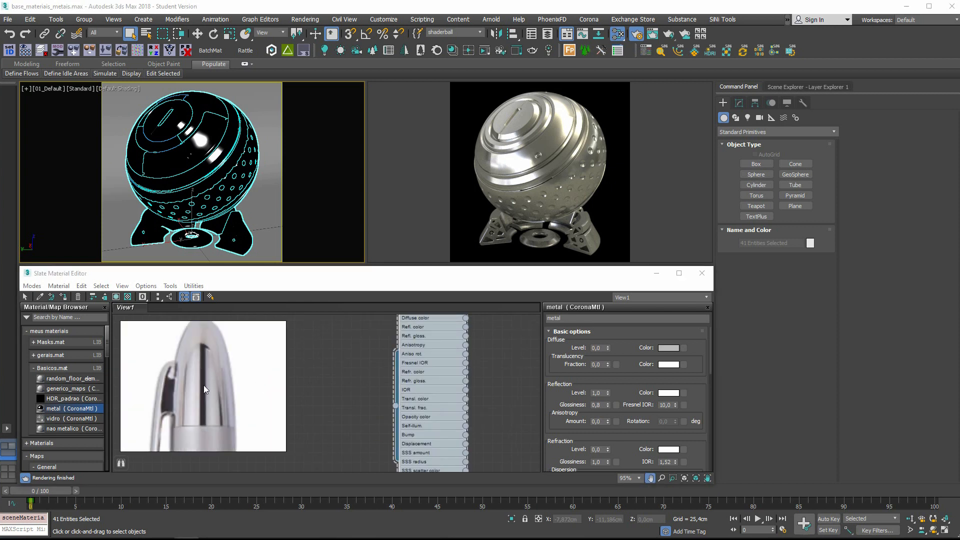
{"action": "scroll", "coordinate": [225, 387], "scroll_direction": "down", "scroll_amount": 4}
{"action": "middle_click_drag", "start_coordinate": [233, 393], "coordinate": [174, 367]}
Examine the direction of the stretched highlights on the saucepan base, the elevator doors and the stockpot's side in the reference photos.
{"action": "scroll", "coordinate": [175, 378], "scroll_direction": "down", "scroll_amount": 3}
{"action": "mouse_move", "coordinate": [280, 356]}
{"action": "middle_mouse_down"}
{"action": "mouse_move", "coordinate": [131, 364]}
{"action": "mouse_move", "coordinate": [261, 379]}
{"action": "middle_mouse_up"}
{"action": "scroll", "coordinate": [187, 368], "scroll_direction": "up", "scroll_amount": 4}
{"action": "middle_click_drag", "start_coordinate": [189, 372], "coordinate": [178, 421]}
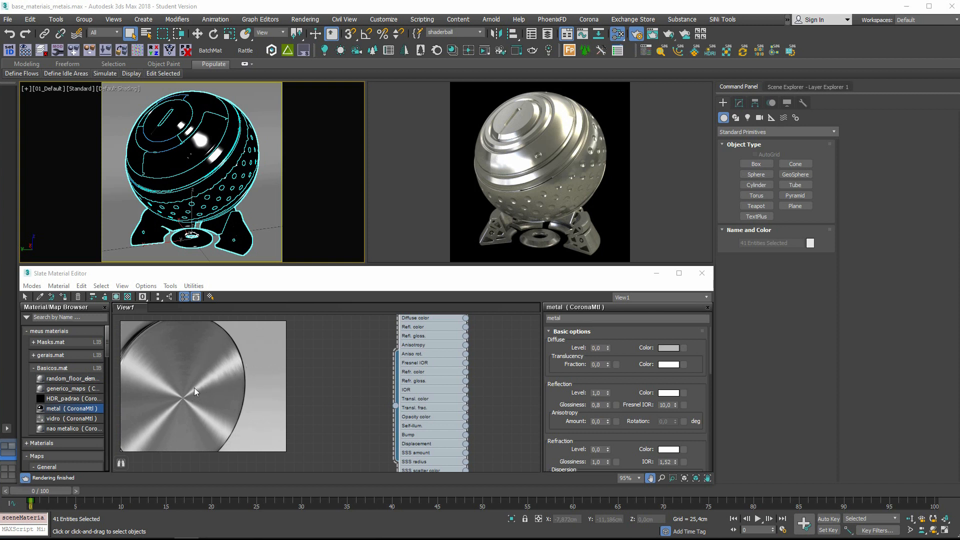
{"action": "scroll", "coordinate": [215, 358], "scroll_direction": "down", "scroll_amount": 3}
{"action": "mouse_move", "coordinate": [198, 399]}
{"action": "middle_mouse_down"}
{"action": "mouse_move", "coordinate": [217, 403]}
{"action": "mouse_move", "coordinate": [228, 335]}
{"action": "mouse_move", "coordinate": [227, 382]}
{"action": "middle_mouse_up"}
{"action": "scroll", "coordinate": [188, 370], "scroll_direction": "up", "scroll_amount": 3}
{"action": "scroll", "coordinate": [227, 383], "scroll_direction": "up", "scroll_amount": 2}
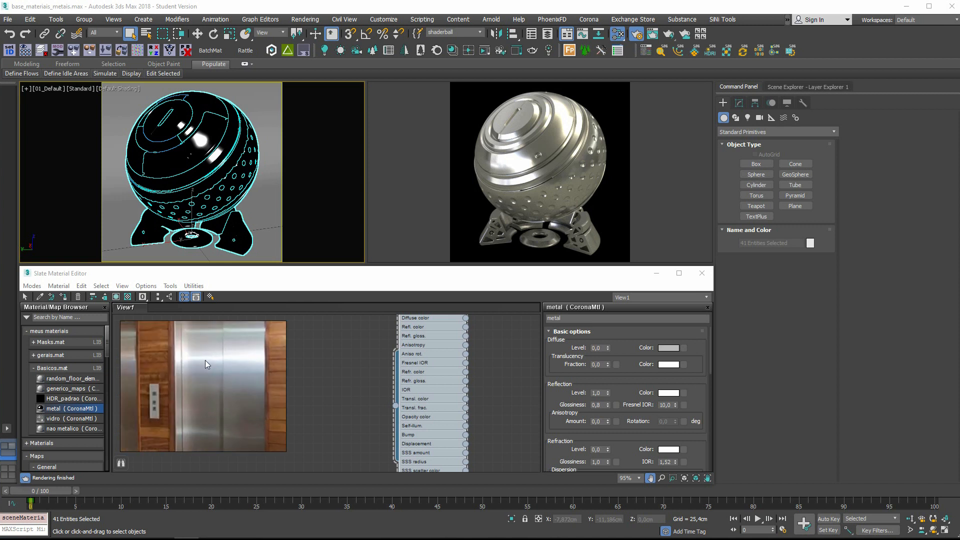
{"action": "middle_click_drag", "start_coordinate": [227, 345], "coordinate": [229, 359]}
{"action": "middle_click_drag", "start_coordinate": [206, 442], "coordinate": [195, 396]}
{"action": "scroll", "coordinate": [229, 374], "scroll_direction": "down", "scroll_amount": 3}
{"action": "middle_click_drag", "start_coordinate": [210, 354], "coordinate": [208, 425]}
{"action": "middle_click_drag", "start_coordinate": [246, 371], "coordinate": [197, 367]}
{"action": "scroll", "coordinate": [245, 401], "scroll_direction": "up", "scroll_amount": 3}
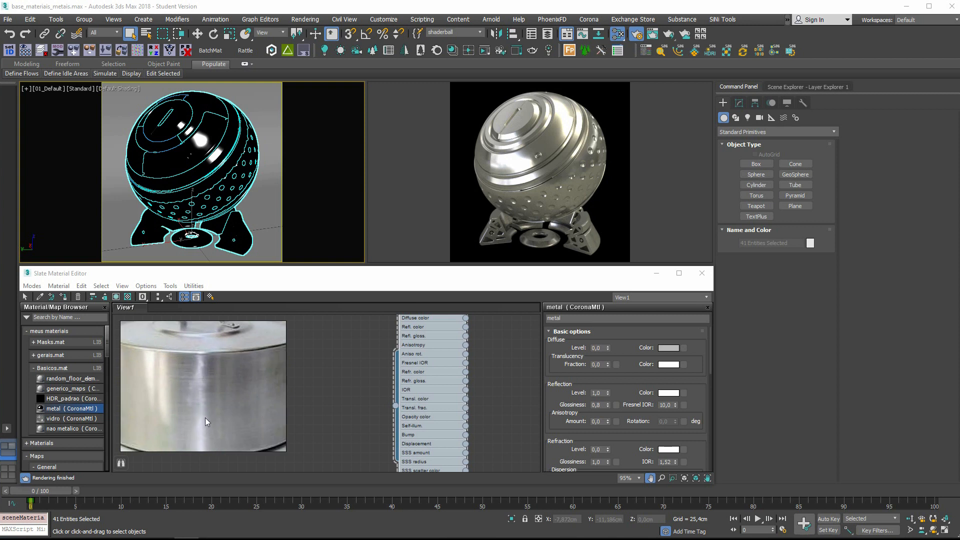
Try an anisotropy amount of 0,2 on the metal material's reflection and reset it to 0,0.
{"action": "middle_click_drag", "start_coordinate": [425, 364], "coordinate": [380, 385]}
{"action": "scroll", "coordinate": [375, 387], "scroll_direction": "down", "scroll_amount": 2}
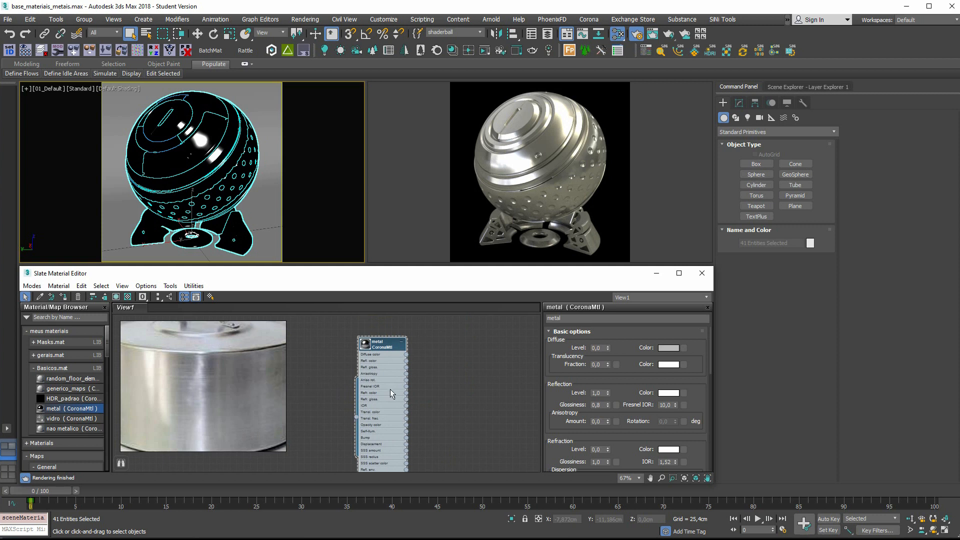
{"action": "middle_click_drag", "start_coordinate": [393, 392], "coordinate": [392, 391]}
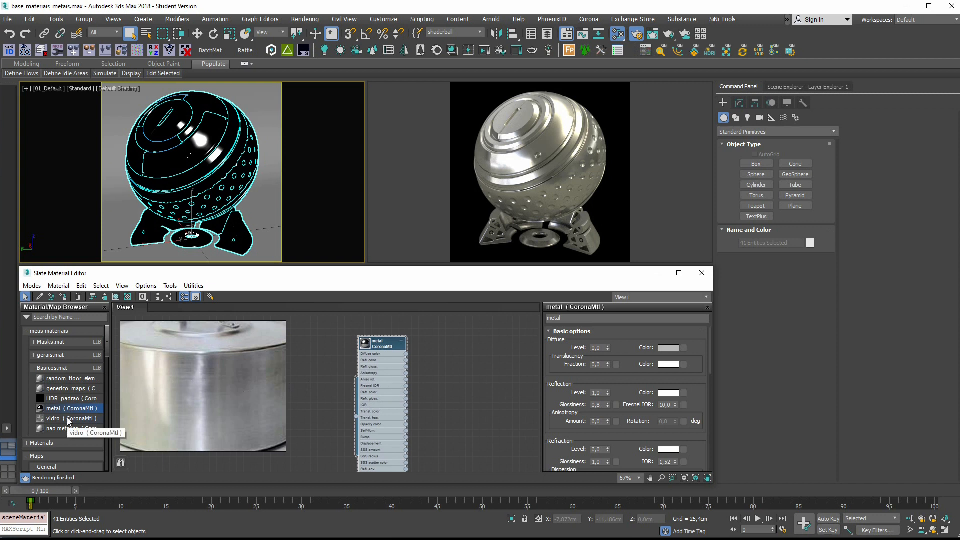
{"action": "scroll", "coordinate": [418, 383], "scroll_direction": "down", "scroll_amount": 2}
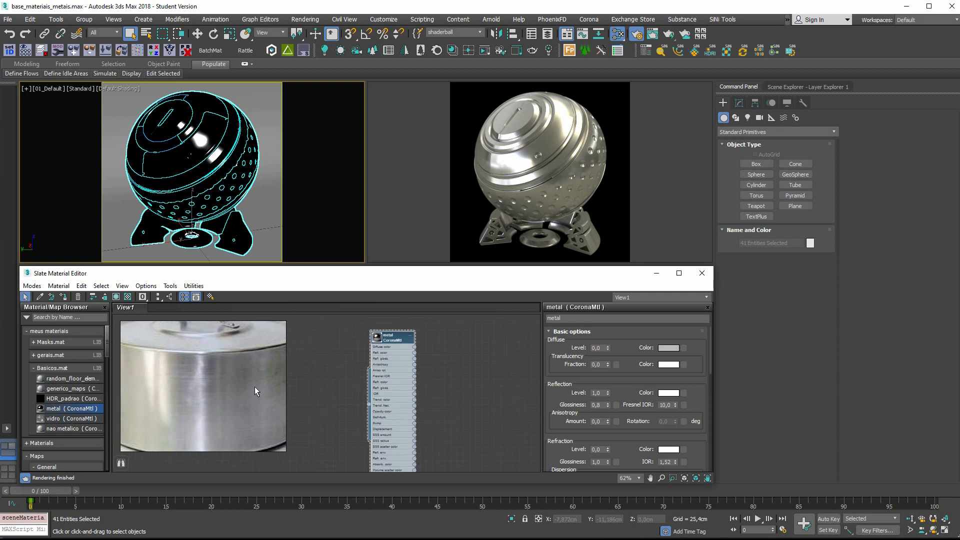
{"action": "middle_click_drag", "start_coordinate": [462, 404], "coordinate": [433, 424]}
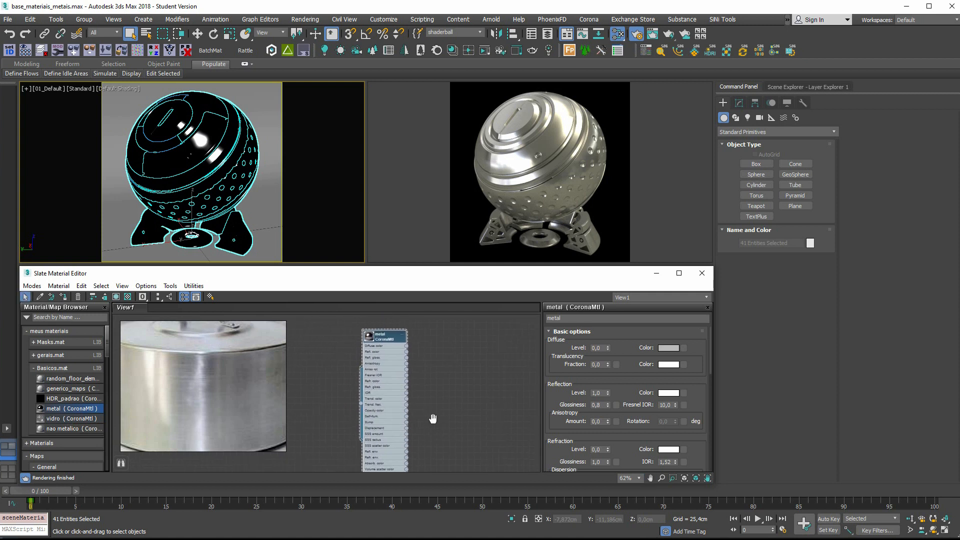
{"action": "left_click", "coordinate": [597, 421]}
{"action": "type", "text": ",2"}
{"action": "key", "text": "Return"}
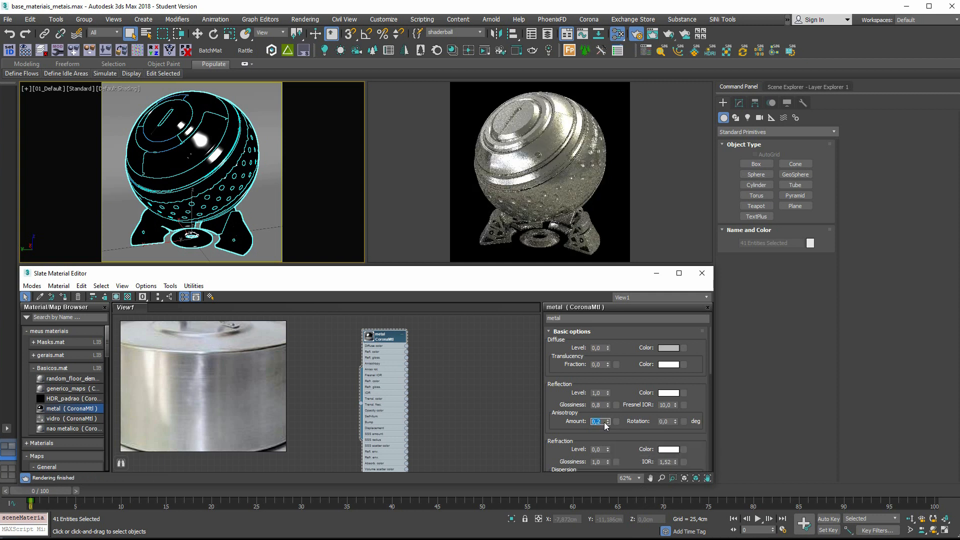
{"action": "right_click", "coordinate": [607, 421]}
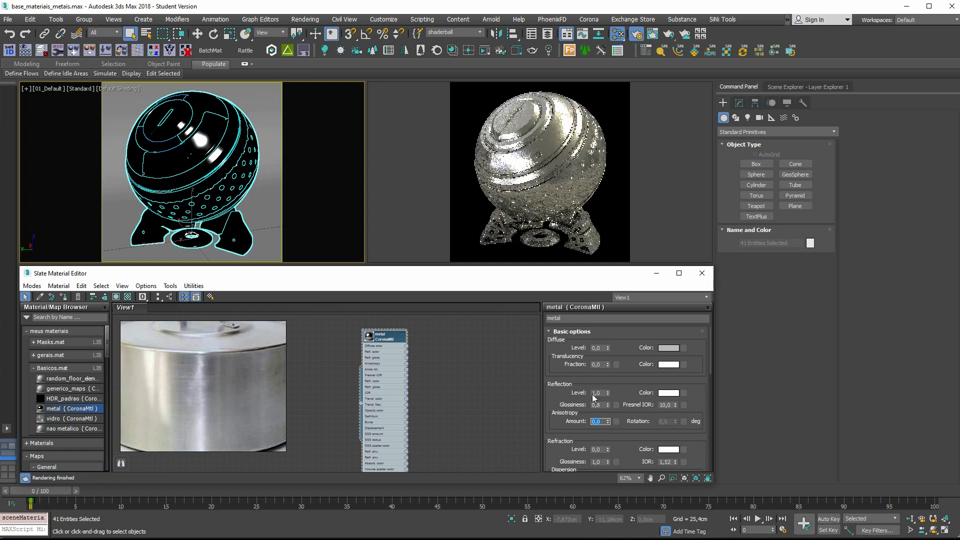
Try a reflection glossiness of 1,0 with an anisotropy amount of 1,0 on the metal material.
{"action": "left_click", "coordinate": [598, 405]}
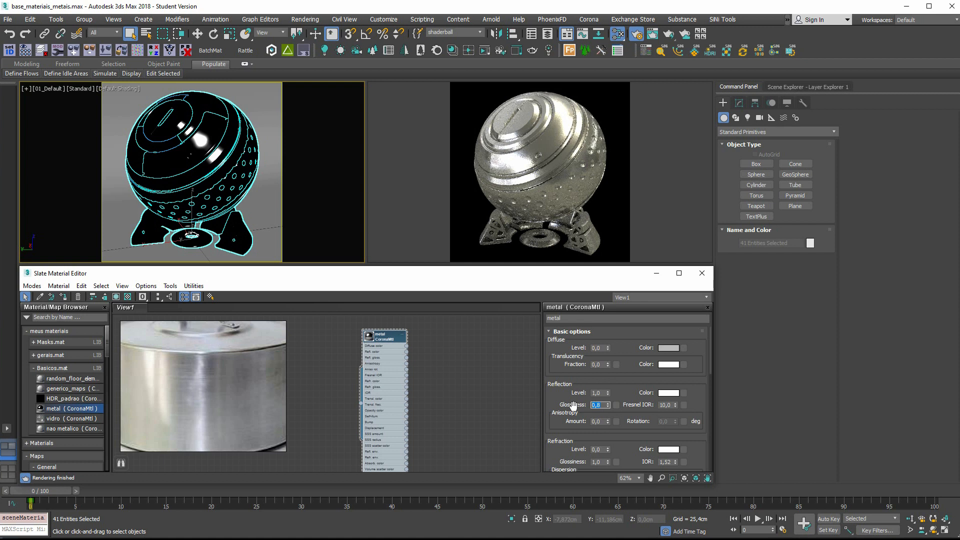
{"action": "type", "text": "1"}
{"action": "key", "text": "Return"}
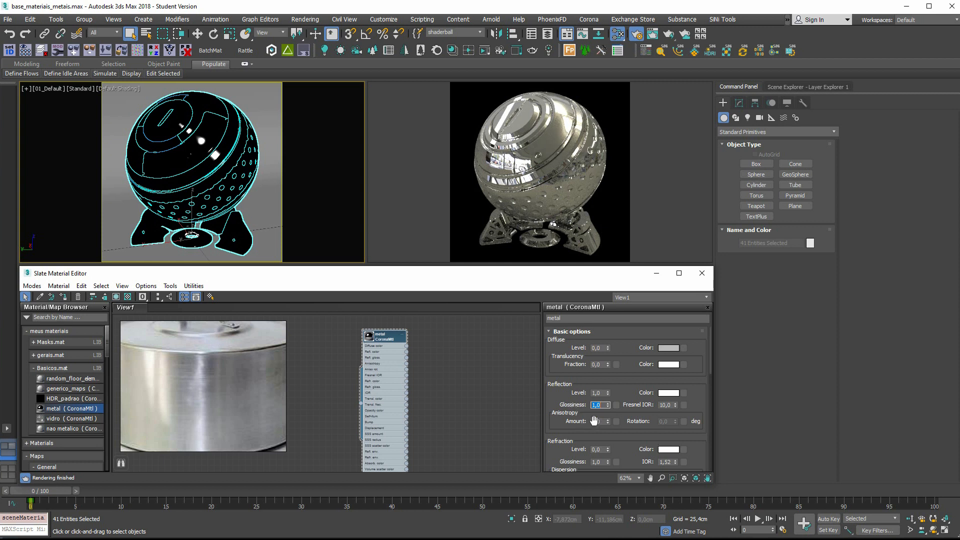
{"action": "left_click", "coordinate": [596, 421]}
{"action": "type", "text": "1"}
{"action": "key", "text": "Return"}
Switch the camera viewport to 2D Pan Zoom mode for a close-up of the ball and reset the anisotropy amount to 0,0.
{"action": "left_click", "coordinate": [24, 89]}
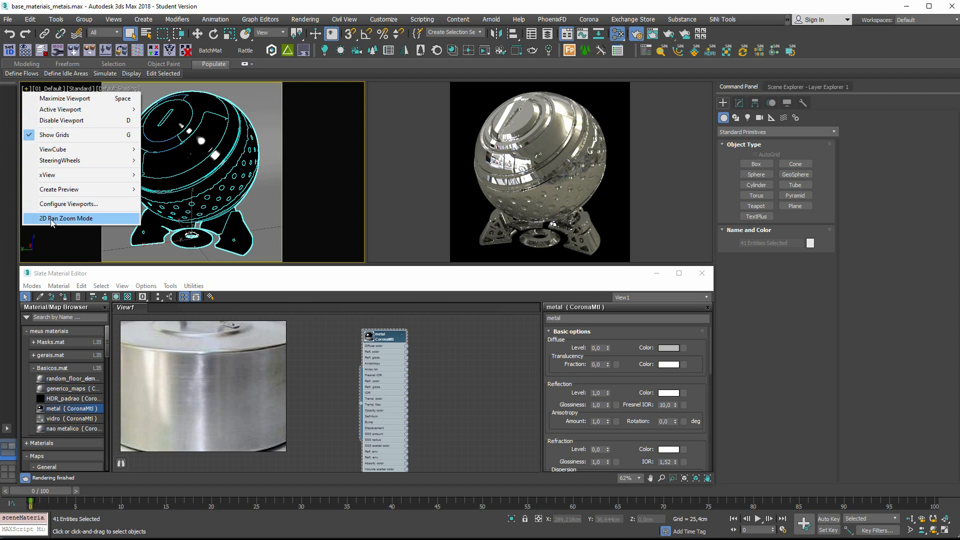
{"action": "left_click", "coordinate": [66, 218]}
{"action": "left_click", "coordinate": [600, 422]}
{"action": "key", "text": "Return"}
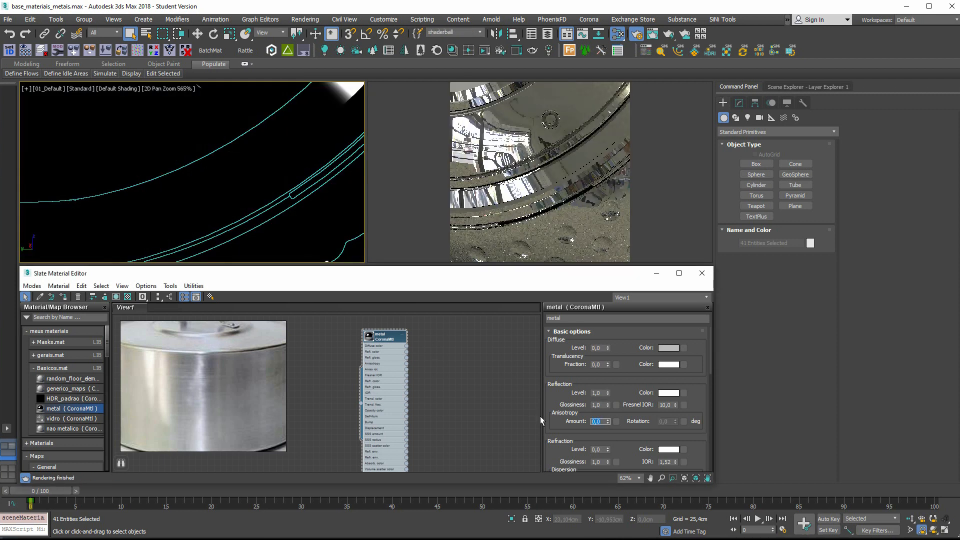
Set the metal material's reflection glossiness to 0,75.
{"action": "left_click", "coordinate": [588, 404]}
{"action": "type", "text": ","}
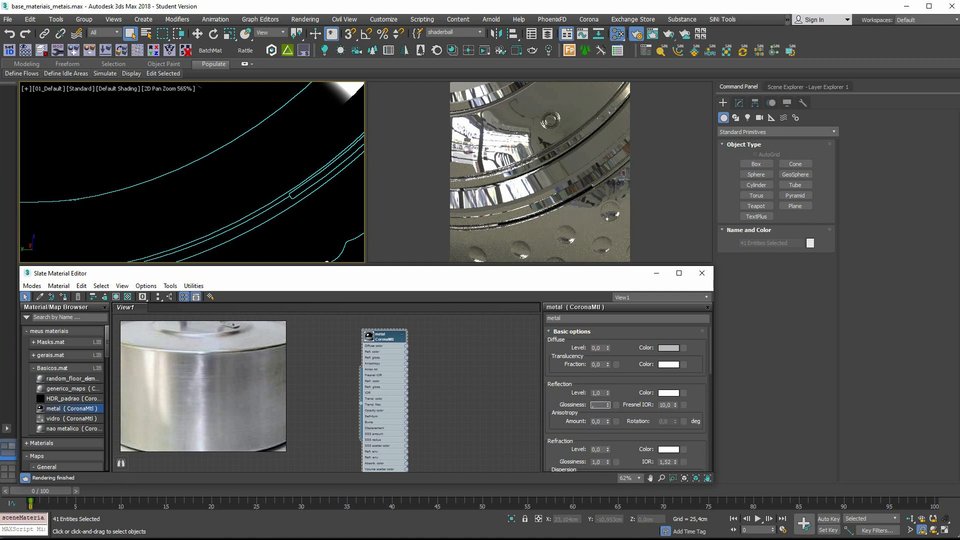
{"action": "type", "text": "75"}
{"action": "key", "text": "Return"}
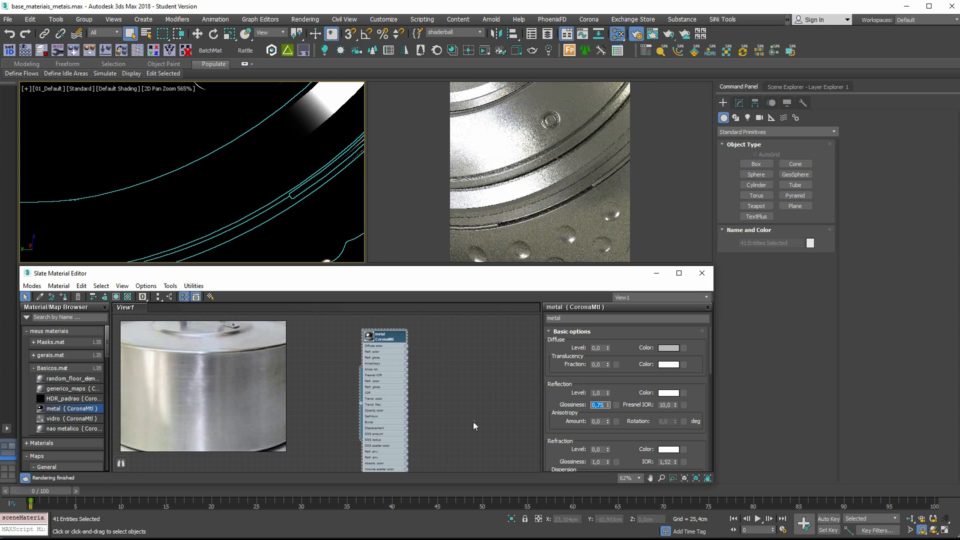
Try an anisotropy amount of 0,5 on the metal material's reflection and raise it to 0,8.
{"action": "left_click_drag", "start_coordinate": [602, 422], "coordinate": [568, 423]}
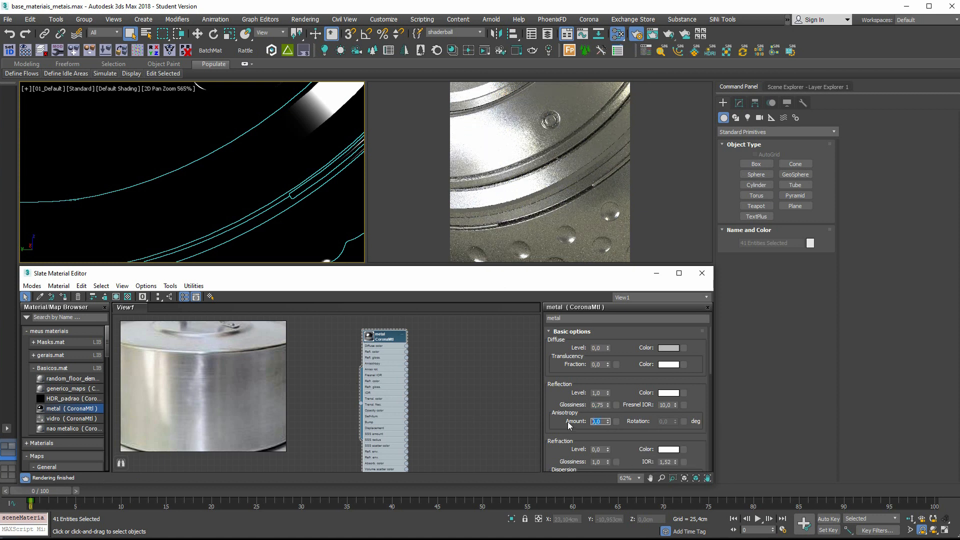
{"action": "type", "text": ",5"}
{"action": "key", "text": "Return"}
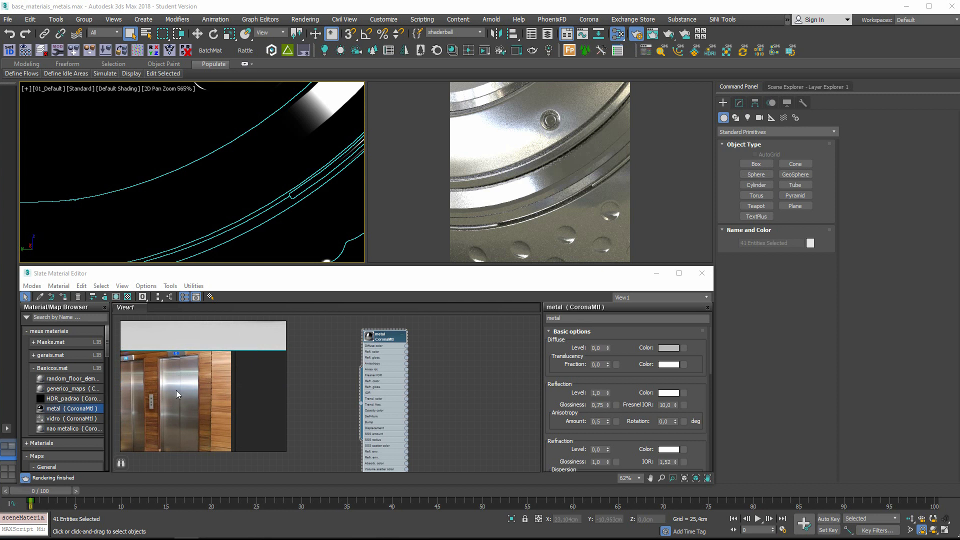
{"action": "double_click", "coordinate": [601, 421]}
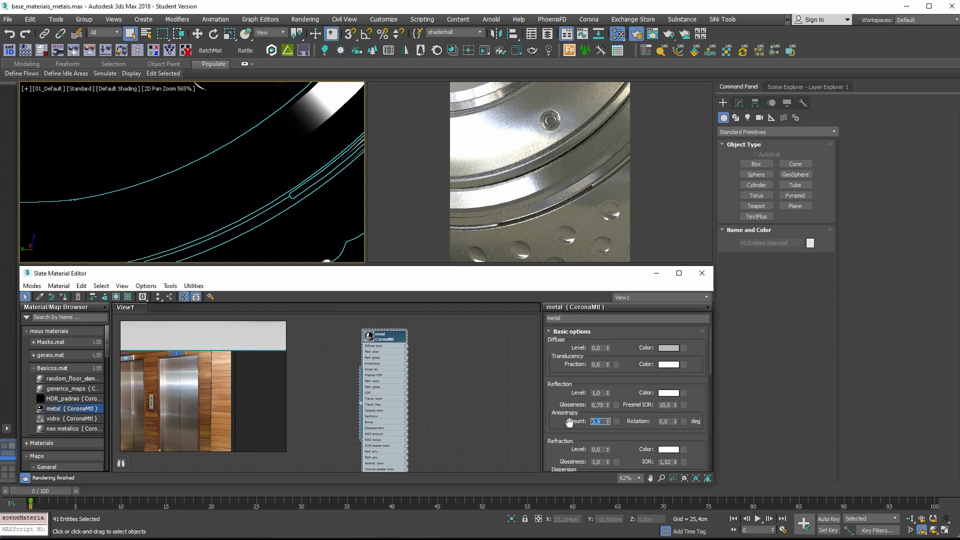
{"action": "type", "text": ",8"}
{"action": "key", "text": "Return"}
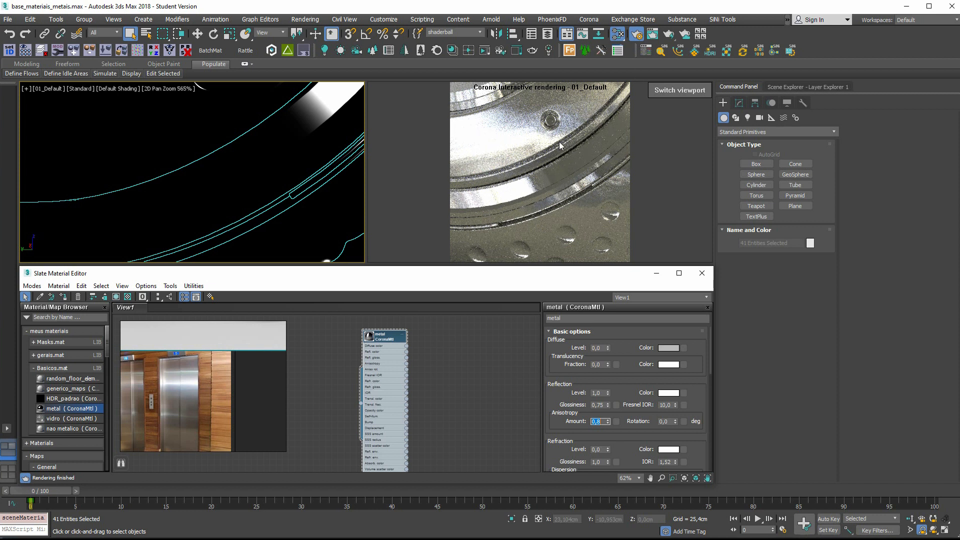
Examine the stretched highlights across the rendered shader ball alongside the brushed saucepan, stockpot and elevator reference photos.
{"action": "scroll", "coordinate": [114, 183], "scroll_direction": "down", "scroll_amount": 5}
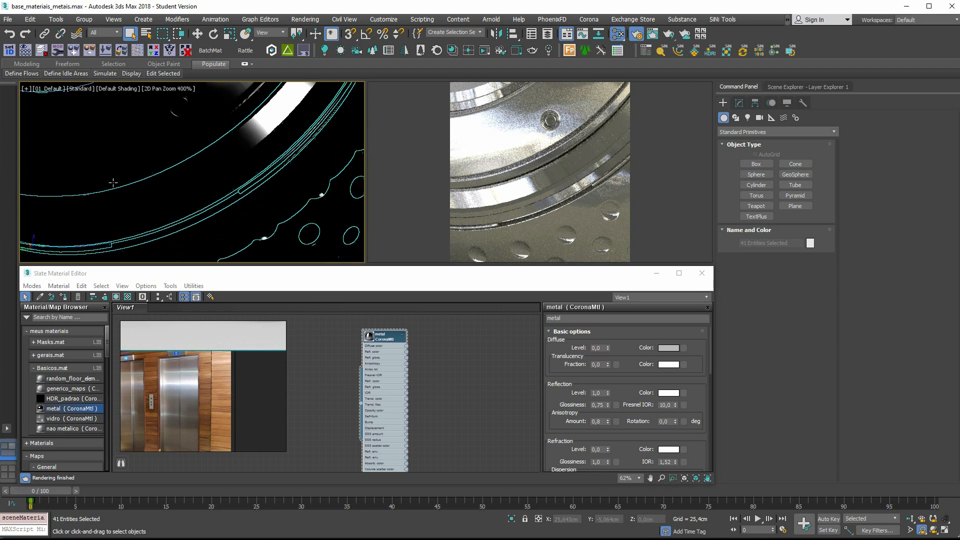
{"action": "middle_click_drag", "start_coordinate": [161, 86], "coordinate": [158, 149]}
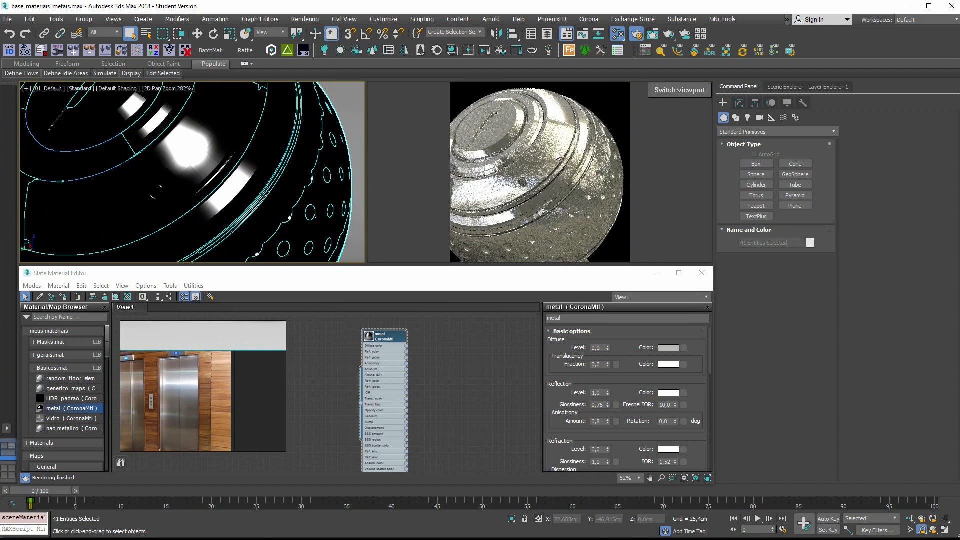
{"action": "scroll", "coordinate": [233, 391], "scroll_direction": "down", "scroll_amount": 3}
{"action": "middle_click_drag", "start_coordinate": [236, 386], "coordinate": [185, 395]}
{"action": "scroll", "coordinate": [172, 419], "scroll_direction": "down", "scroll_amount": 1}
{"action": "scroll", "coordinate": [184, 403], "scroll_direction": "down", "scroll_amount": 2}
{"action": "scroll", "coordinate": [196, 390], "scroll_direction": "up", "scroll_amount": 1}
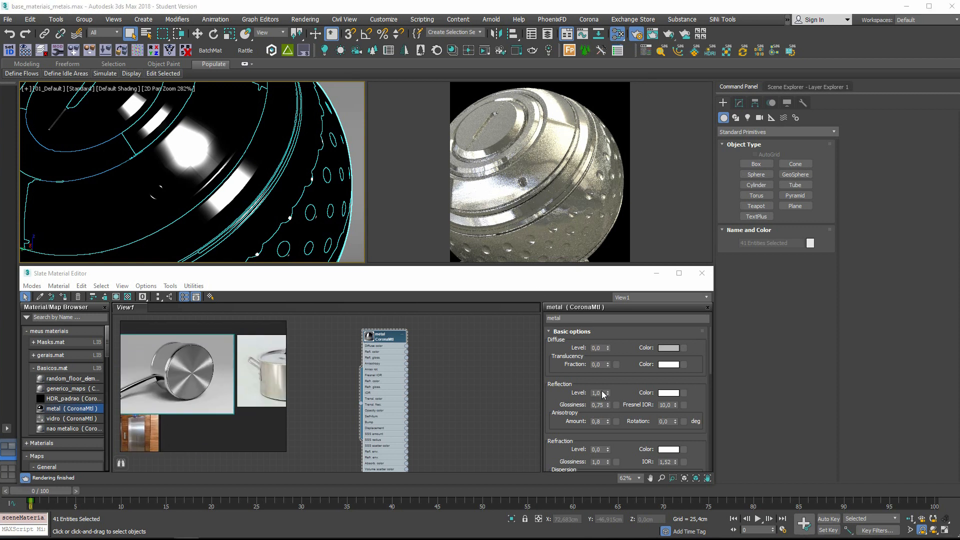
Set the metal material's Fresnel IOR to 8,0.
{"action": "double_click", "coordinate": [665, 405]}
{"action": "type", "text": "1,8"}
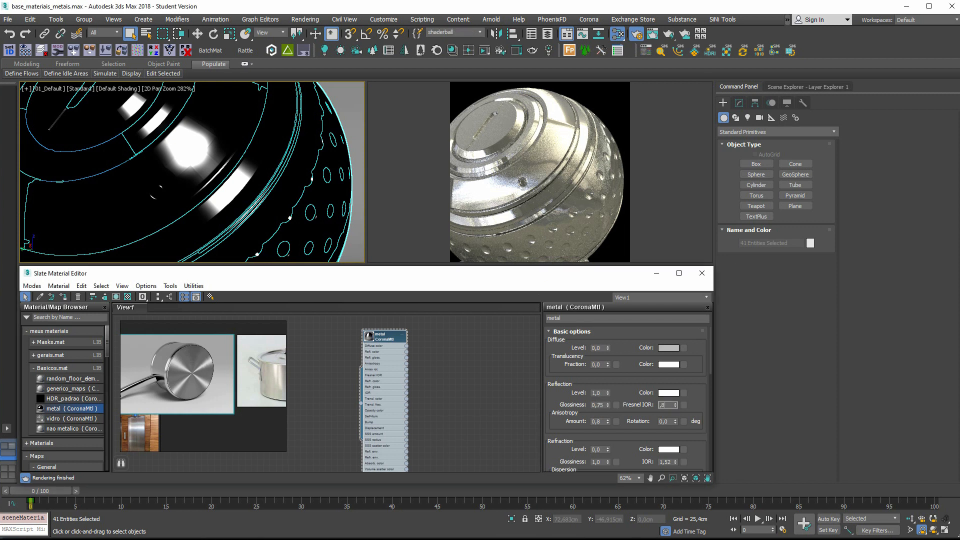
{"action": "key", "text": "Return"}
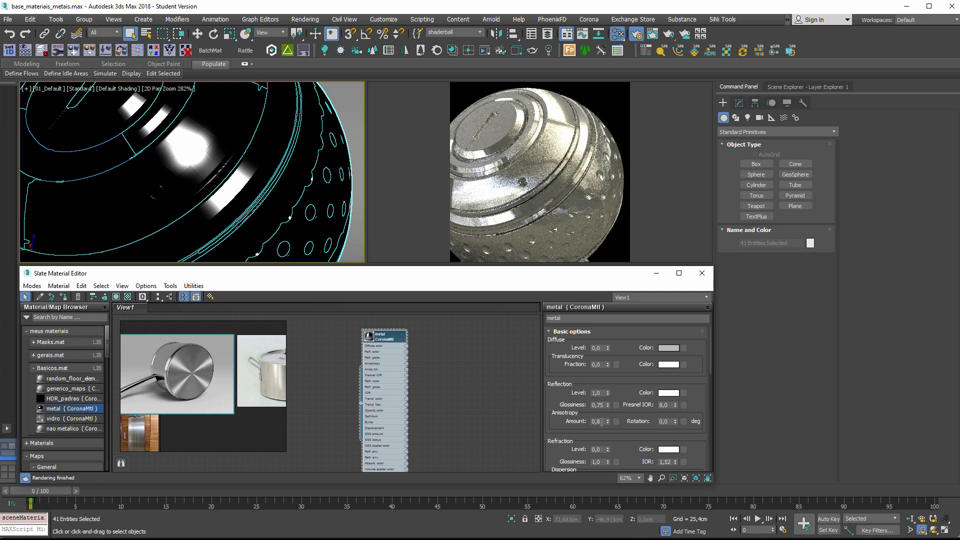
Enlarge the preview of the metal material's node and reposition the node in the material view.
{"action": "double_click", "coordinate": [369, 339]}
{"action": "scroll", "coordinate": [388, 372], "scroll_direction": "up", "scroll_amount": 2}
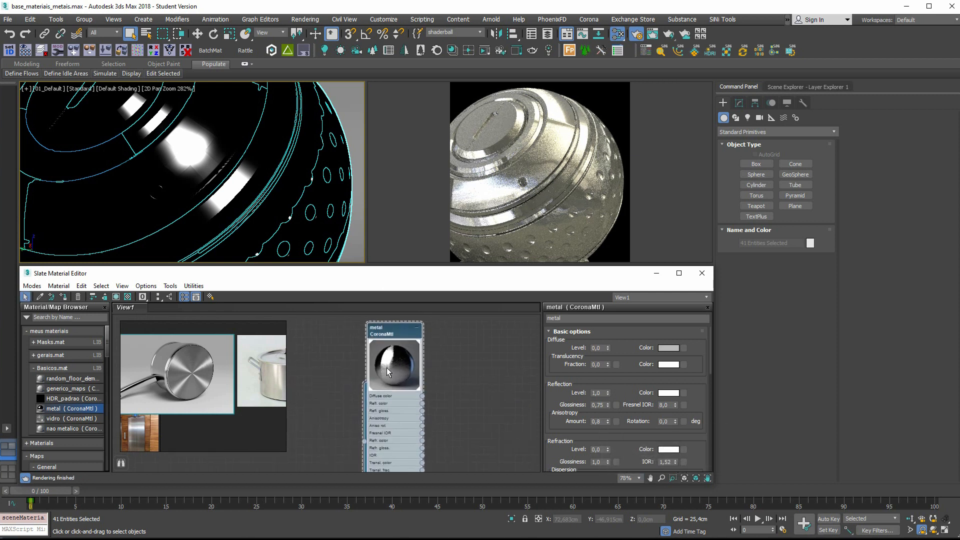
{"action": "scroll", "coordinate": [388, 372], "scroll_direction": "up", "scroll_amount": 3}
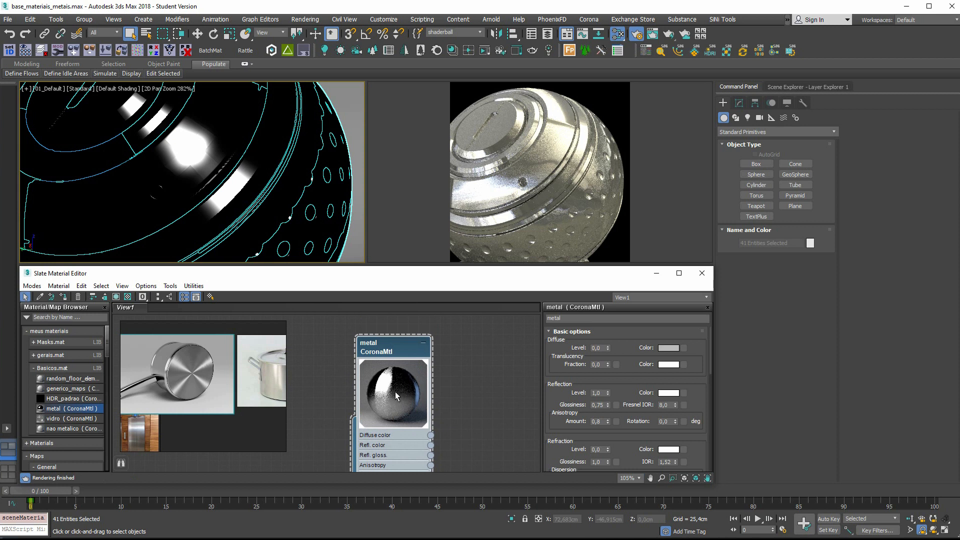
{"action": "left_click_drag", "start_coordinate": [401, 348], "coordinate": [422, 337]}
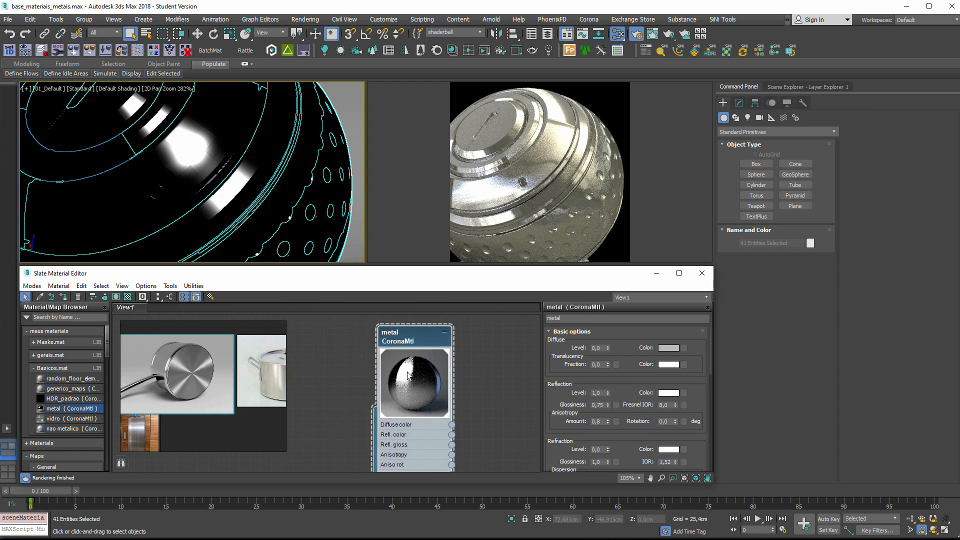
Try anisotropy amounts of 0,1, 0,3, 0,6 and 1,0 on the metal material's reflection.
{"action": "double_click", "coordinate": [599, 422]}
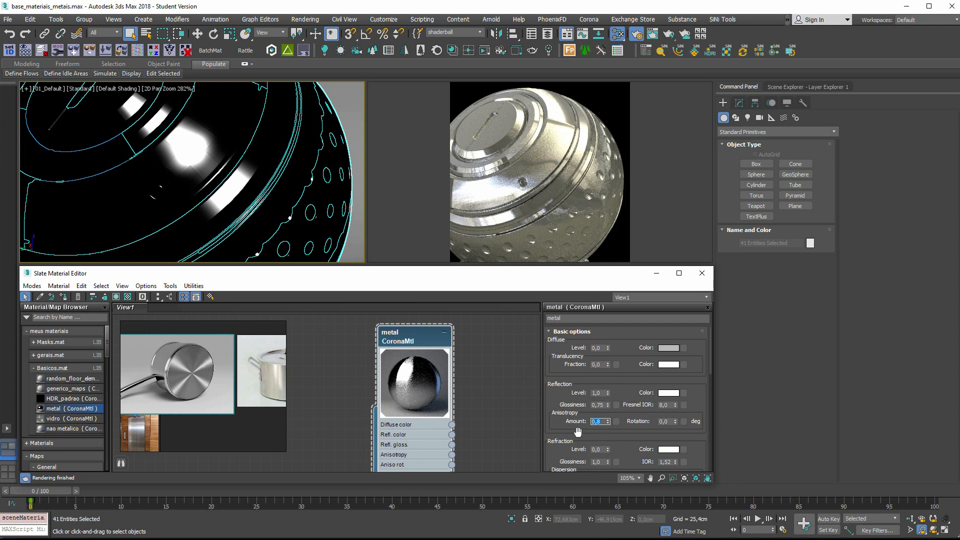
{"action": "type", "text": "0,1"}
{"action": "key", "text": "Return"}
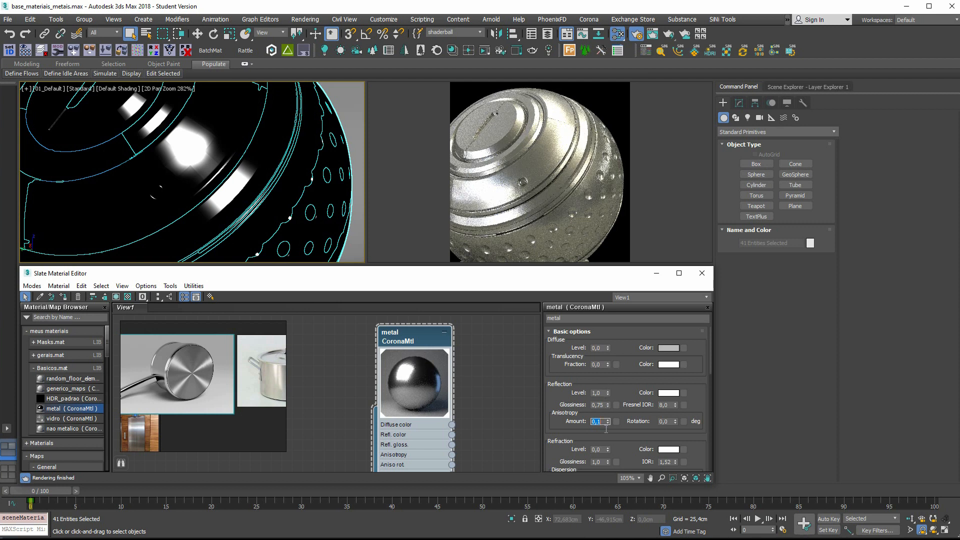
{"action": "type", "text": "0,3"}
{"action": "key", "text": "Return"}
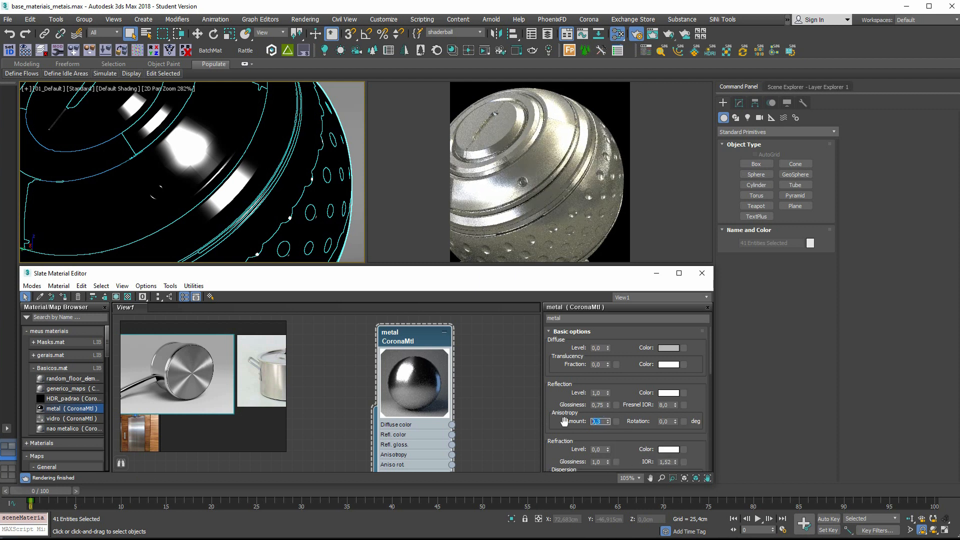
{"action": "type", "text": "0,6"}
{"action": "key", "text": "Return"}
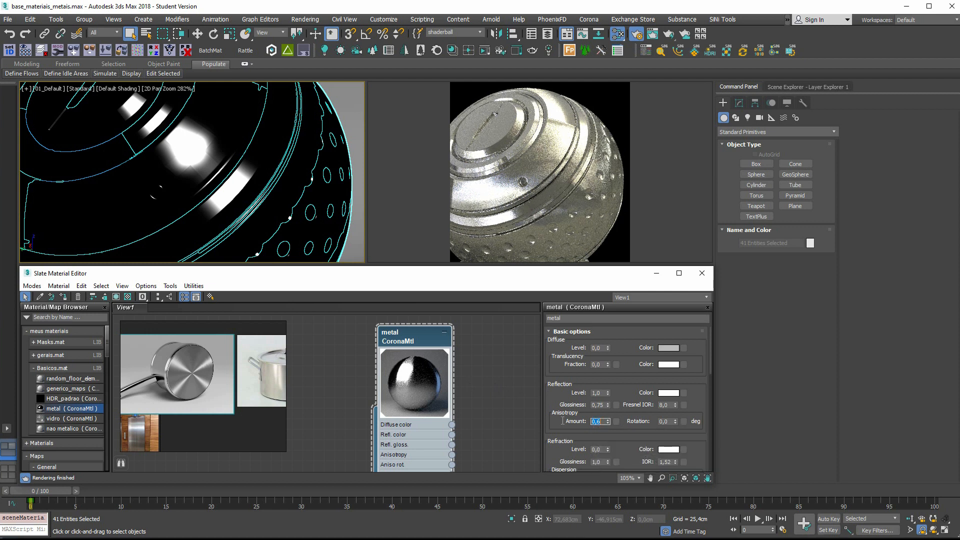
{"action": "left_click", "coordinate": [601, 420]}
{"action": "type", "text": "1"}
{"action": "key", "text": "Return"}
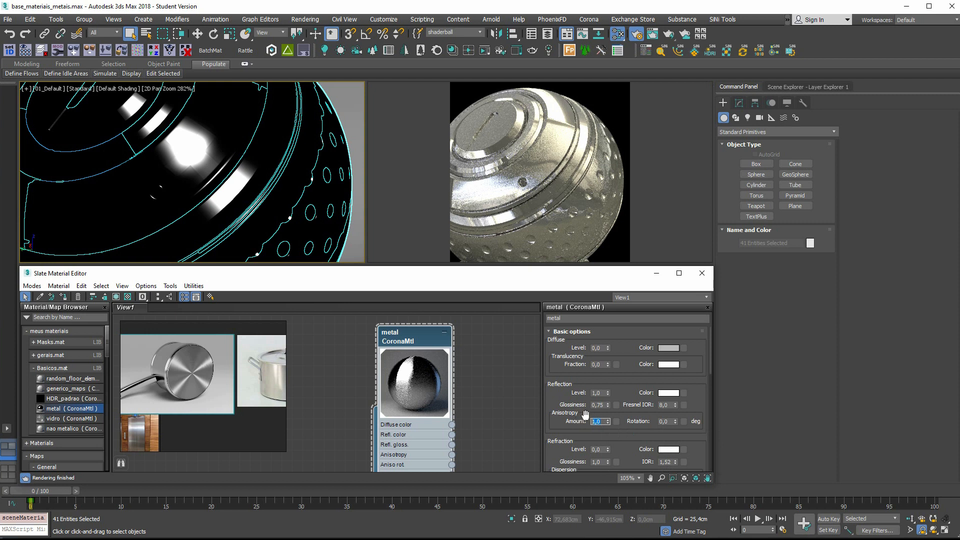
Set the metal material's anisotropy amount to 0,4 and compare the render with the stockpot, saucepan and elevator reference photos.
{"action": "type", "text": "0,4"}
{"action": "key", "text": "Return"}
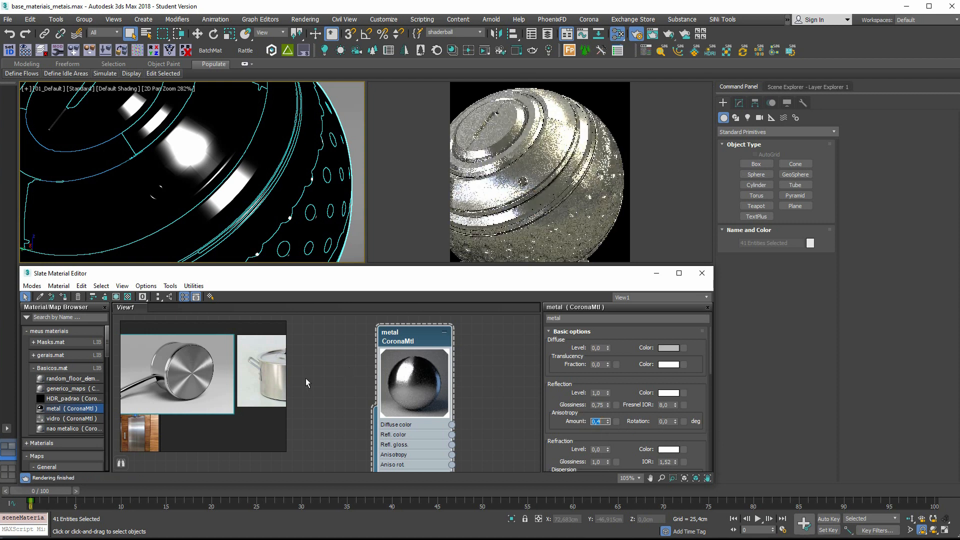
{"action": "middle_click_drag", "start_coordinate": [252, 363], "coordinate": [219, 368]}
{"action": "scroll", "coordinate": [257, 388], "scroll_direction": "up", "scroll_amount": 2}
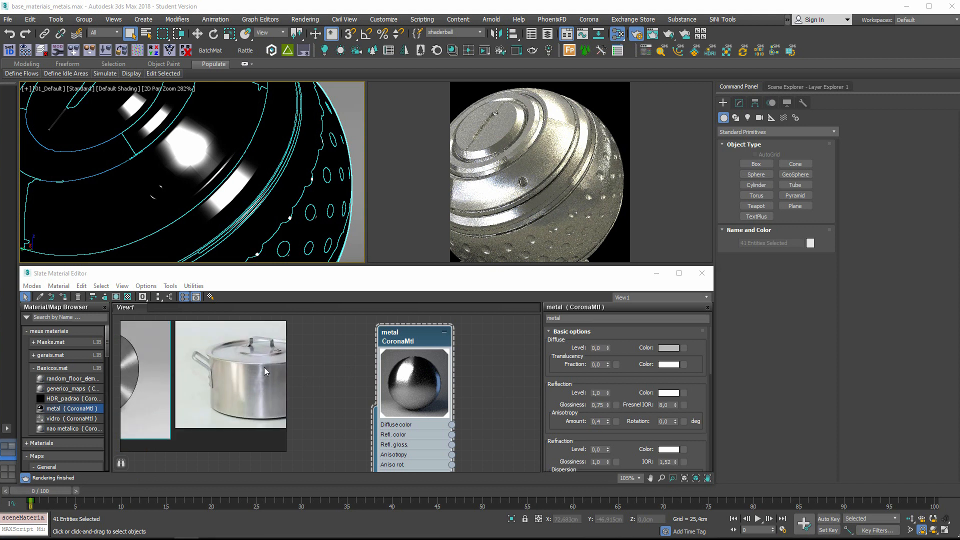
{"action": "scroll", "coordinate": [212, 373], "scroll_direction": "down", "scroll_amount": 2}
{"action": "middle_click_drag", "start_coordinate": [159, 447], "coordinate": [221, 419]}
{"action": "scroll", "coordinate": [173, 379], "scroll_direction": "up", "scroll_amount": 2}
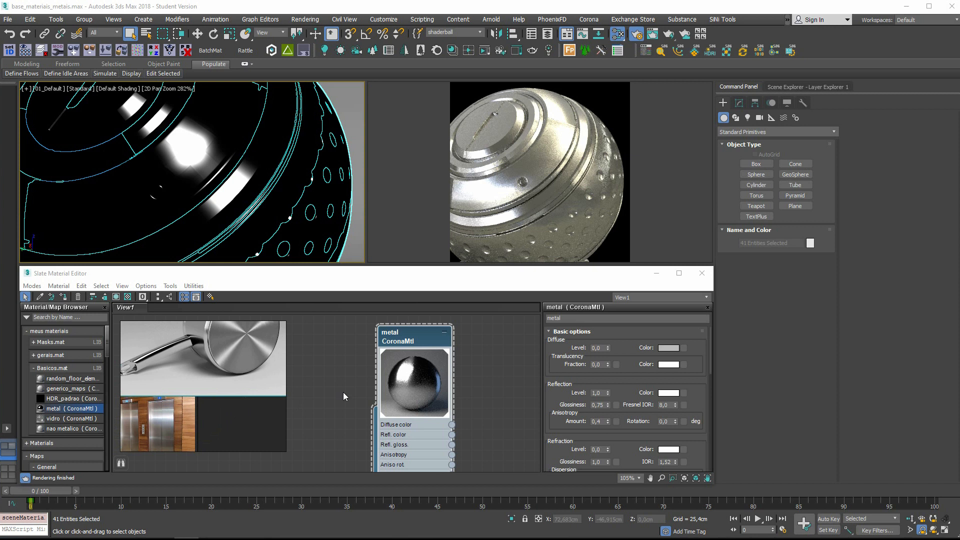
Try anisotropy rotations of 45 and 90 degrees on the metal material, and reset the rotation to 0.
{"action": "double_click", "coordinate": [662, 422]}
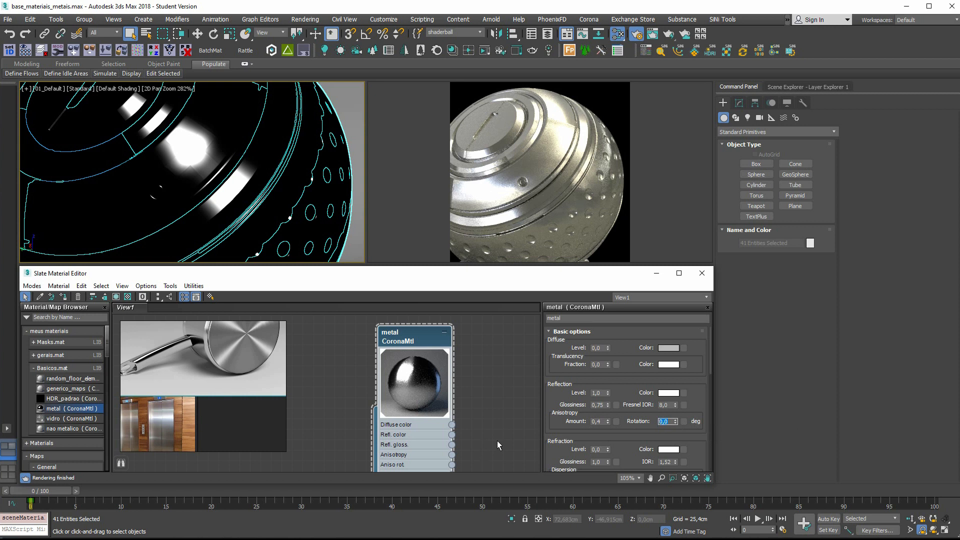
{"action": "type", "text": "45"}
{"action": "key", "text": "Return"}
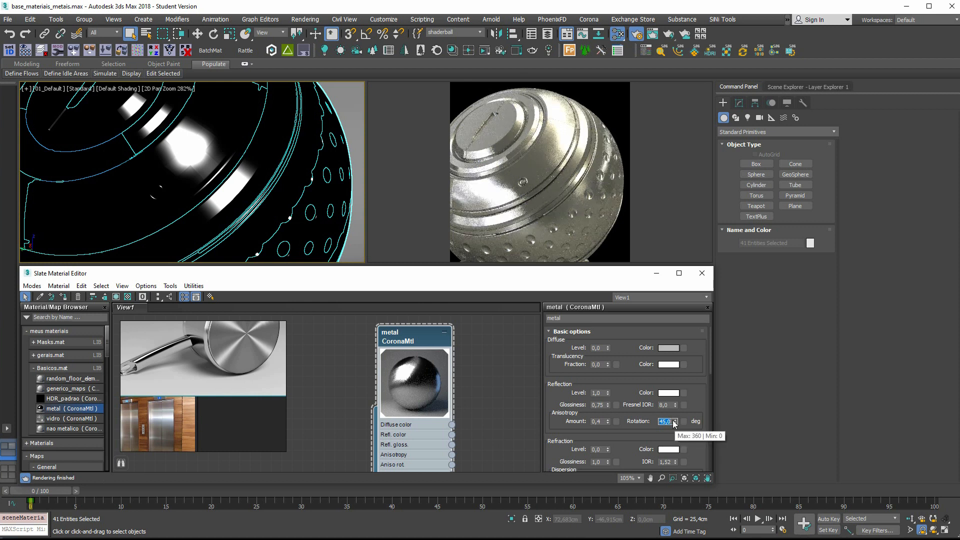
{"action": "key", "text": "Return"}
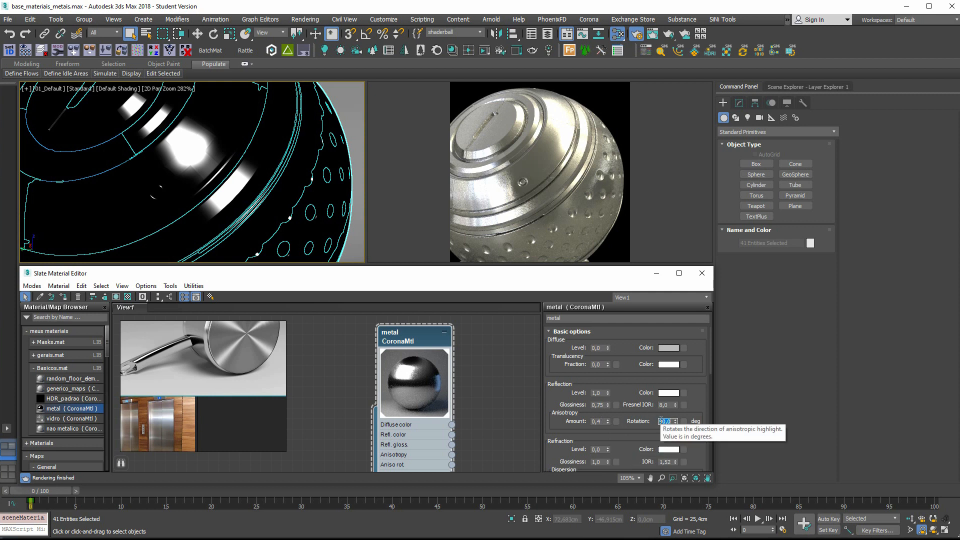
{"action": "type", "text": "0"}
{"action": "key", "text": "Return"}
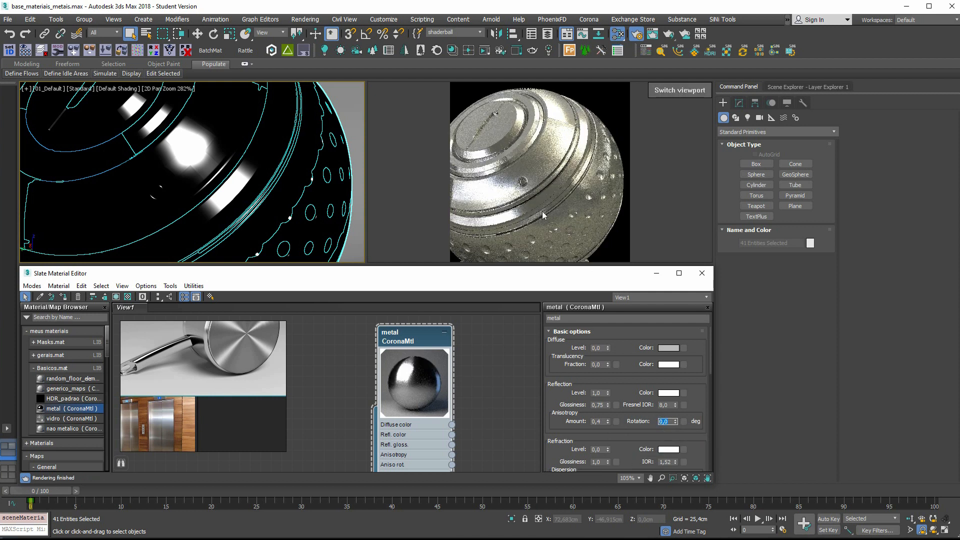
Set the metal material's anisotropy rotation to 90 degrees and compare the highlight direction with the saucepan and stockpot reference photos.
{"action": "type", "text": "90"}
{"action": "key", "text": "Return"}
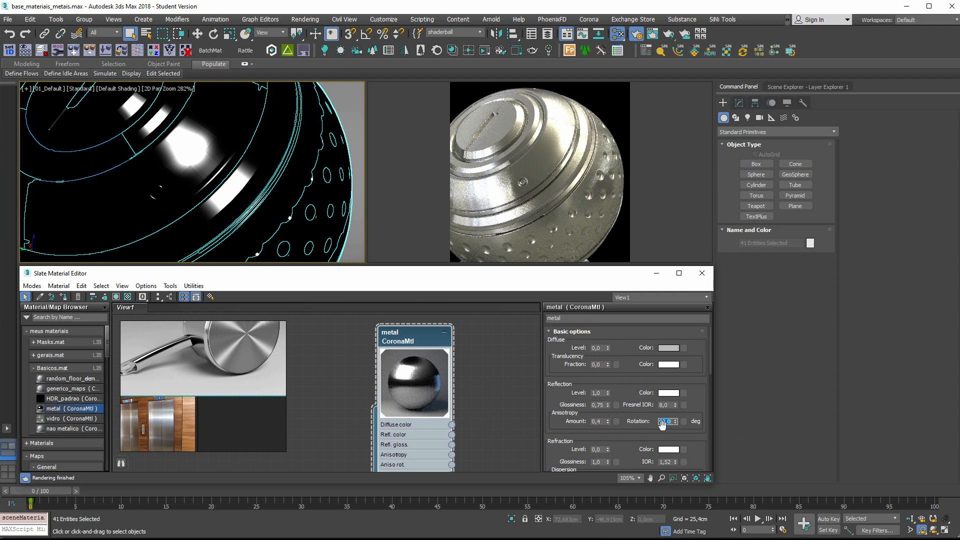
{"action": "left_click", "coordinate": [202, 374]}
{"action": "scroll", "coordinate": [202, 374], "scroll_direction": "down", "scroll_amount": 4}
{"action": "middle_click_drag", "start_coordinate": [214, 376], "coordinate": [176, 388]}
{"action": "scroll", "coordinate": [214, 398], "scroll_direction": "down", "scroll_amount": 1}
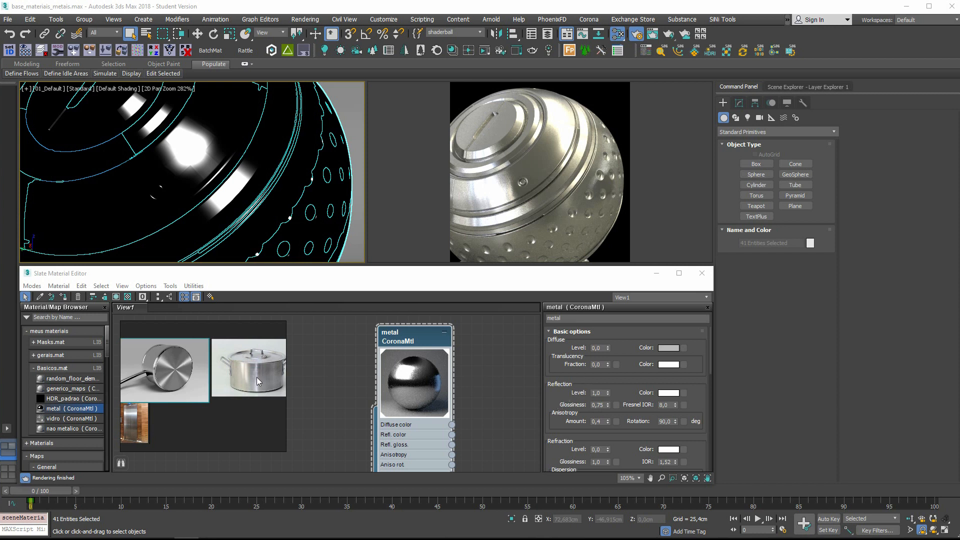
{"action": "mouse_move", "coordinate": [257, 377]}
{"action": "middle_mouse_down"}
{"action": "mouse_move", "coordinate": [243, 385]}
{"action": "mouse_move", "coordinate": [229, 377]}
{"action": "mouse_move", "coordinate": [242, 373]}
{"action": "middle_mouse_up"}
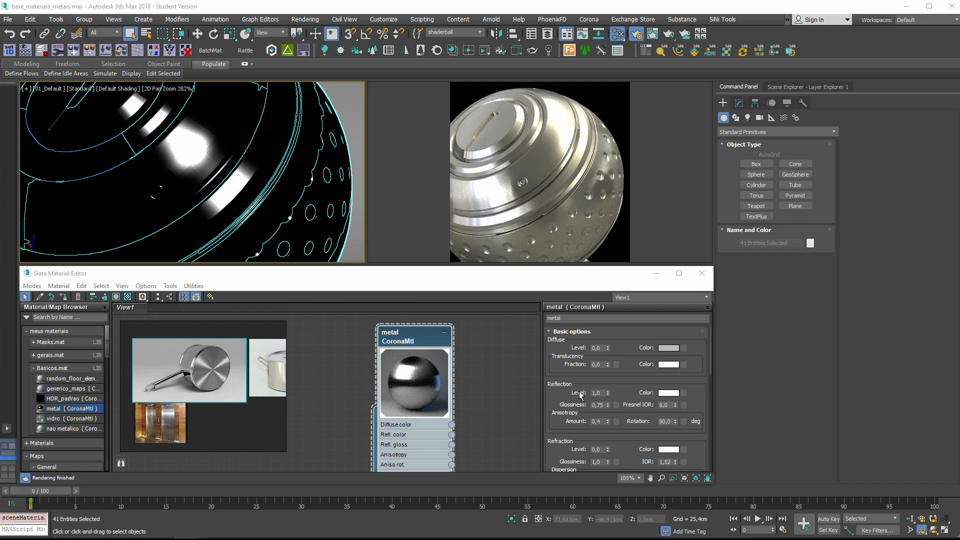